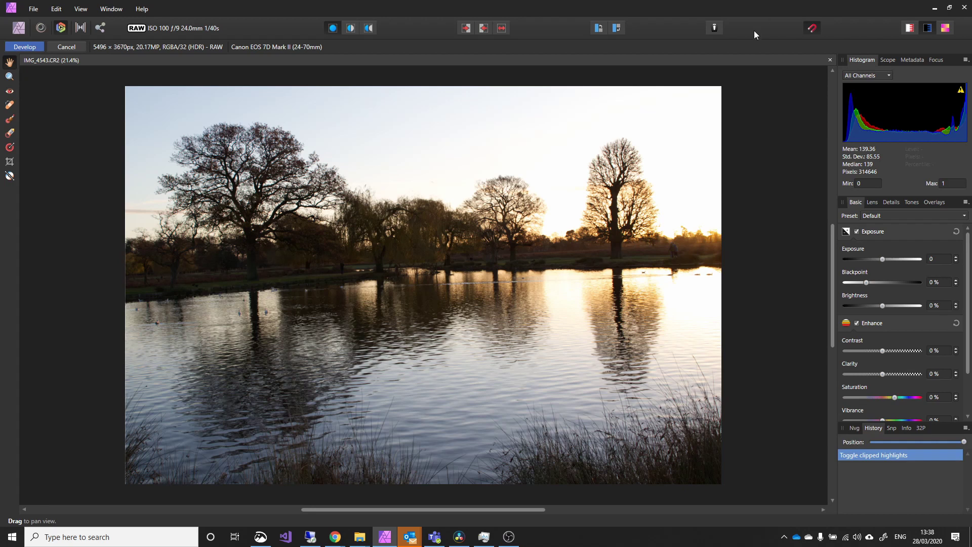
- Show clipped highlights in red, test exposure at -3.095, then reset exposure to 0
click(910, 30)
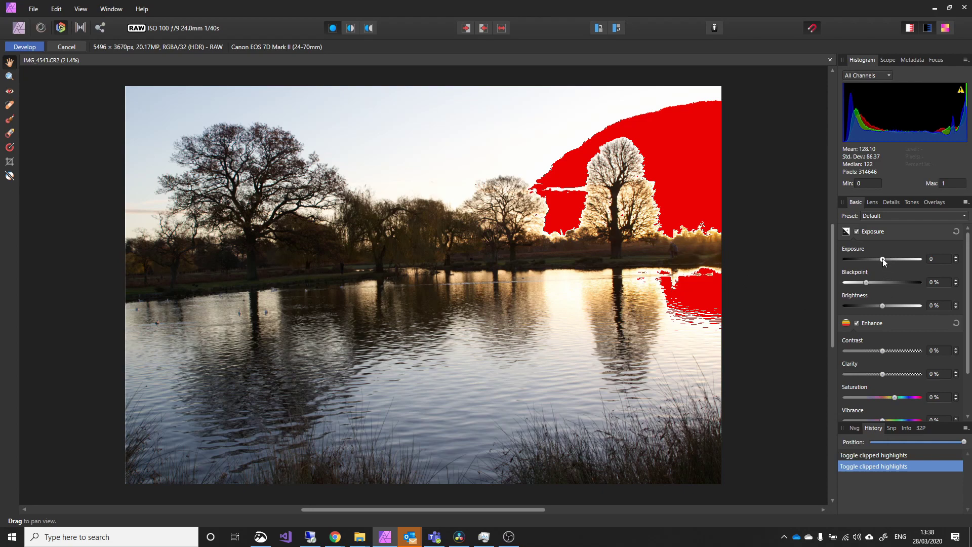
drag(883, 260, 860, 261)
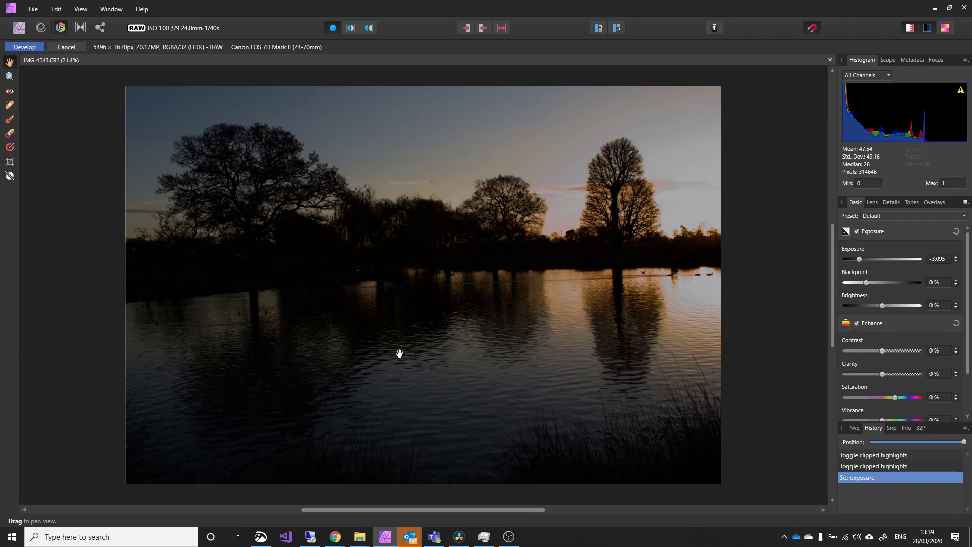
double_click(859, 259)
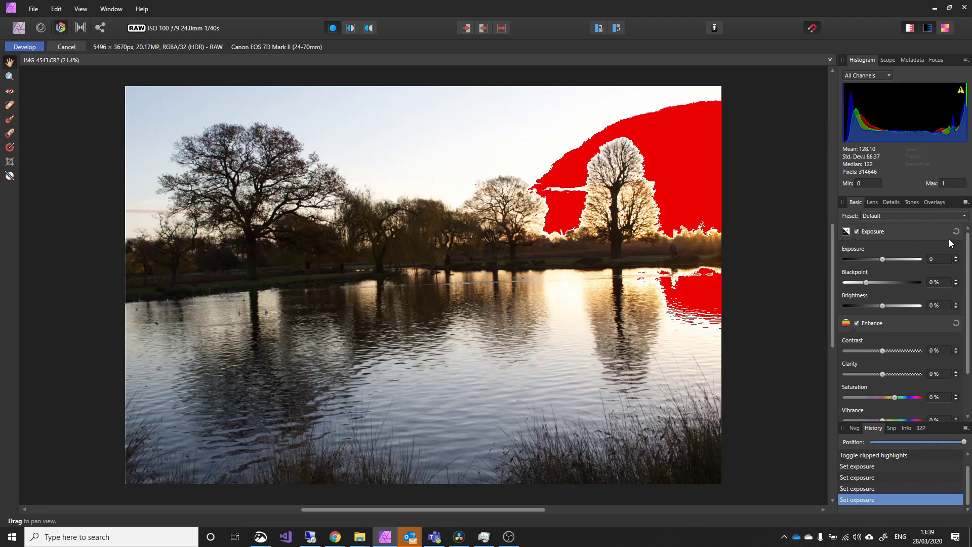
- Add a gradient overlay drawn vertically from the top edge of the sky down into the lake water
click(935, 202)
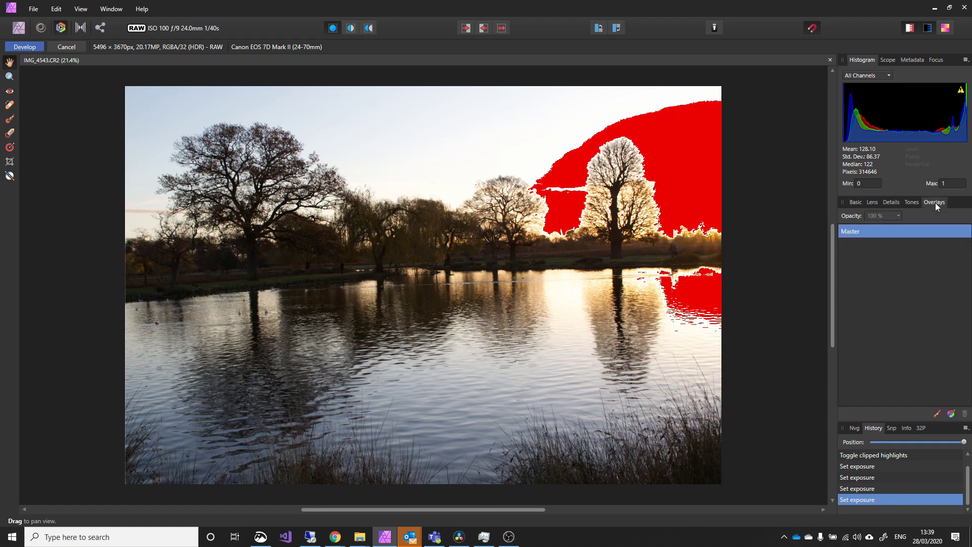
click(951, 414)
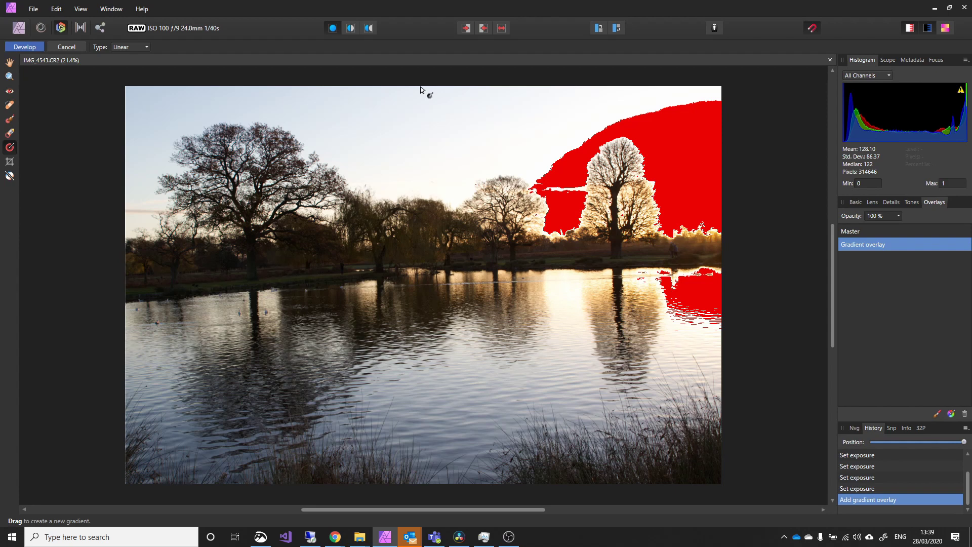
drag(420, 84, 420, 344)
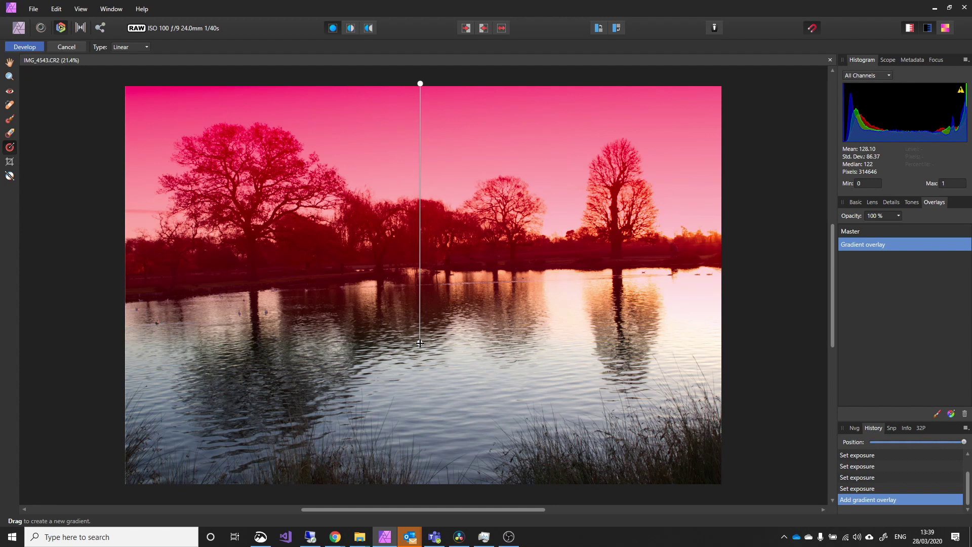
drag(419, 344, 420, 344)
- Set the gradient overlay's exposure to -4.796 and brightness to -5% to darken the sky
click(855, 202)
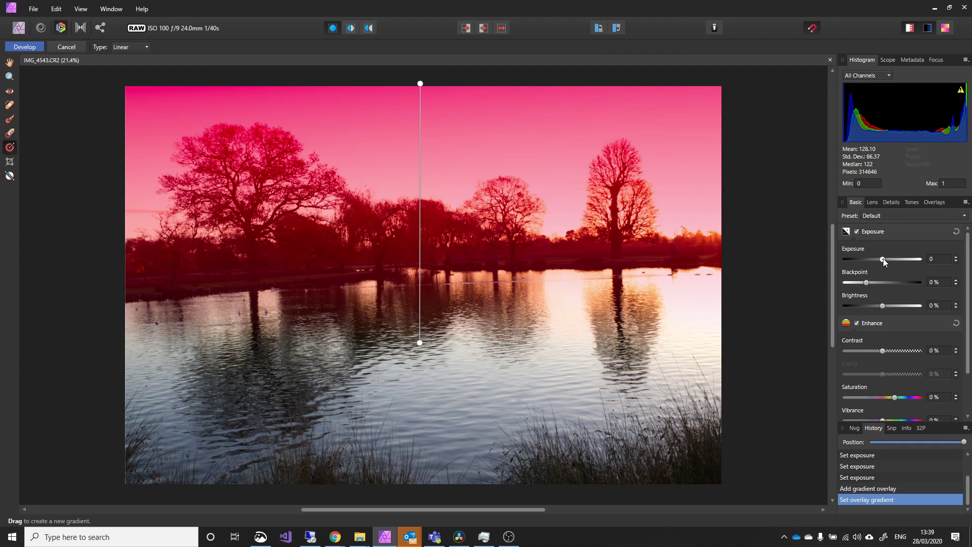
drag(883, 259, 844, 266)
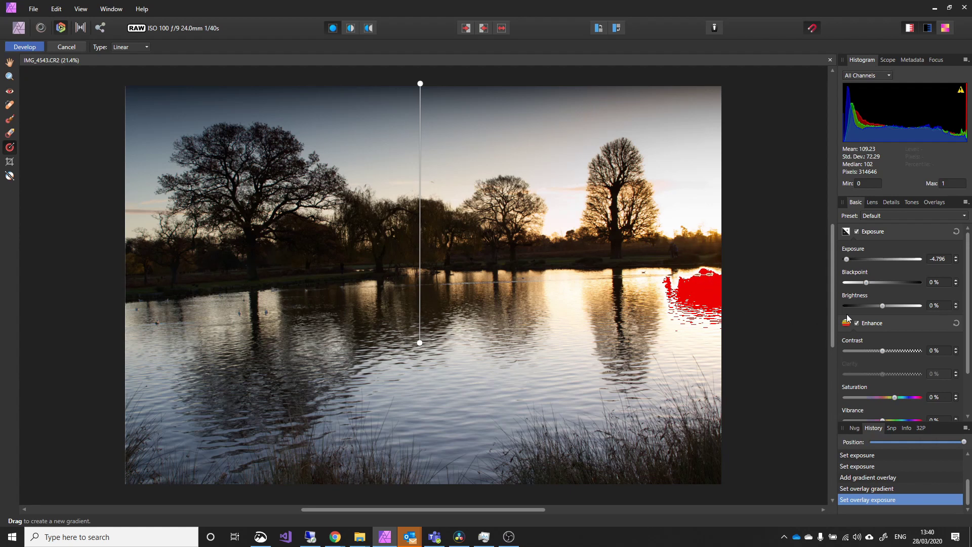
mouse_move(882, 306)
mouse_down()
mouse_move(853, 308)
mouse_move(875, 307)
mouse_up()
- Enable Shadows & Highlights on the overlay and pull Highlights down to -100%
scroll(881, 344, down, 2)
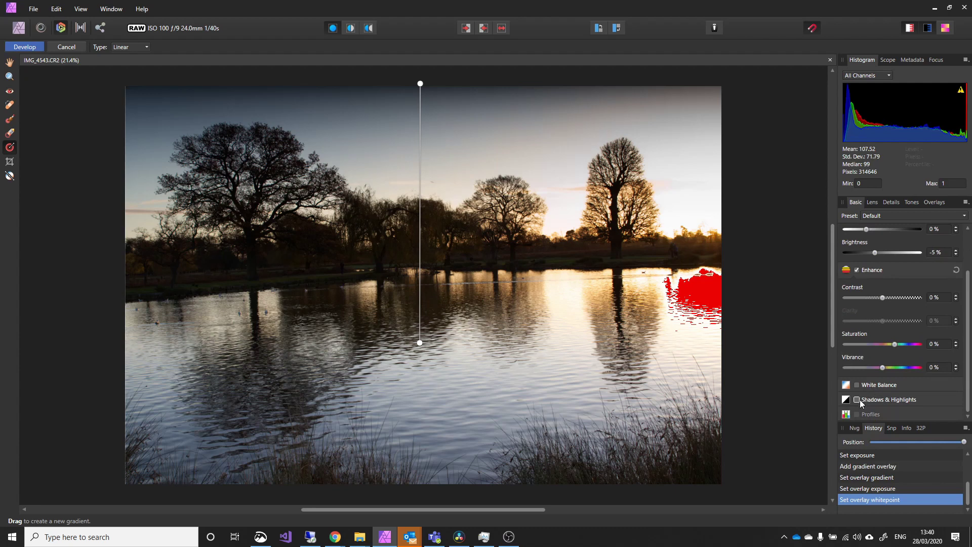
click(857, 400)
scroll(873, 383, down, 2)
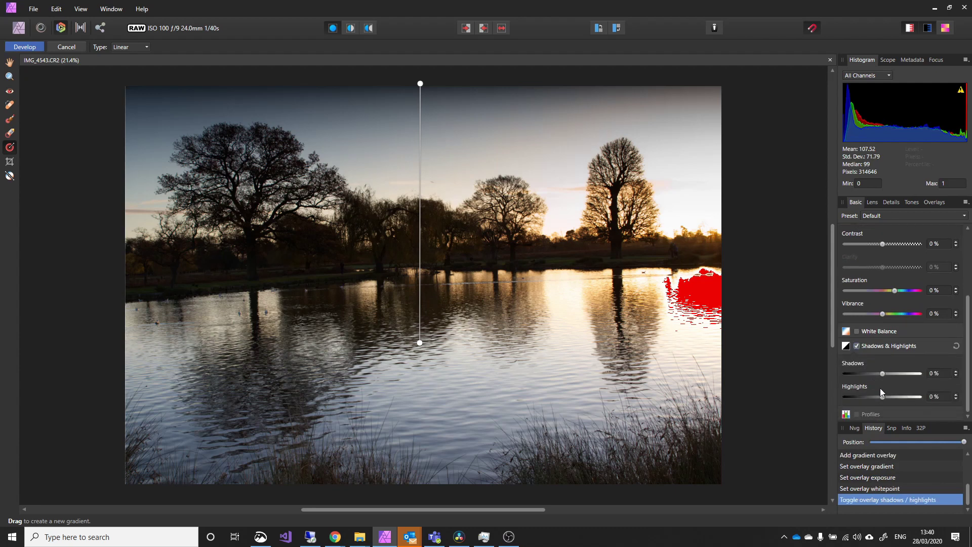
drag(882, 396, 840, 398)
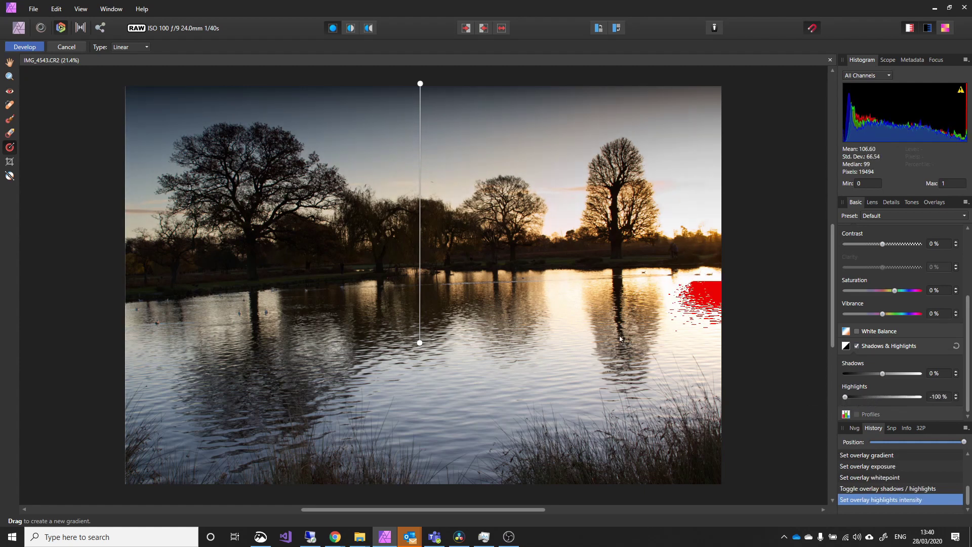
- Reset the overlay's Highlights to 0 and Brightness to 0%
scroll(486, 264, up, 1)
scroll(506, 266, down, 1)
scroll(536, 271, right, 1)
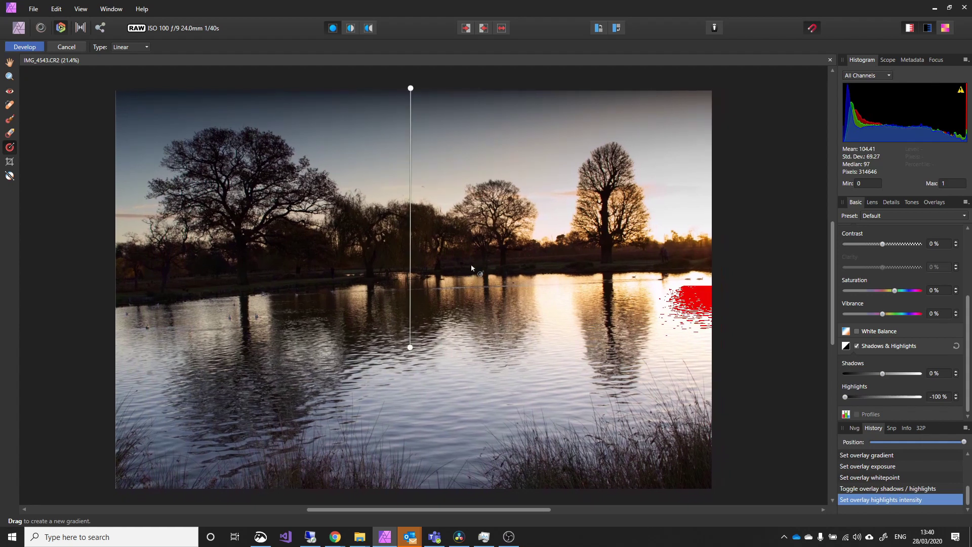
double_click(845, 396)
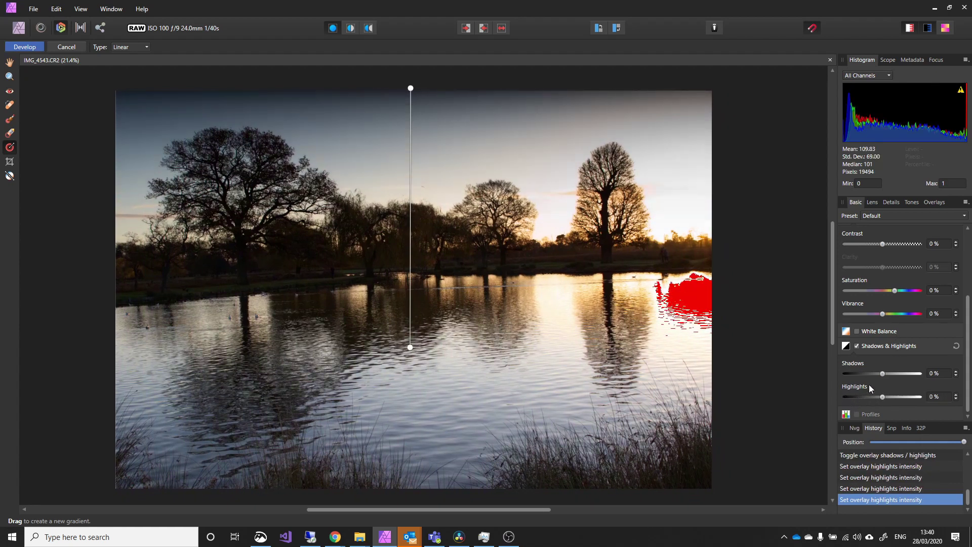
scroll(896, 345, up, 2)
scroll(883, 315, up, 3)
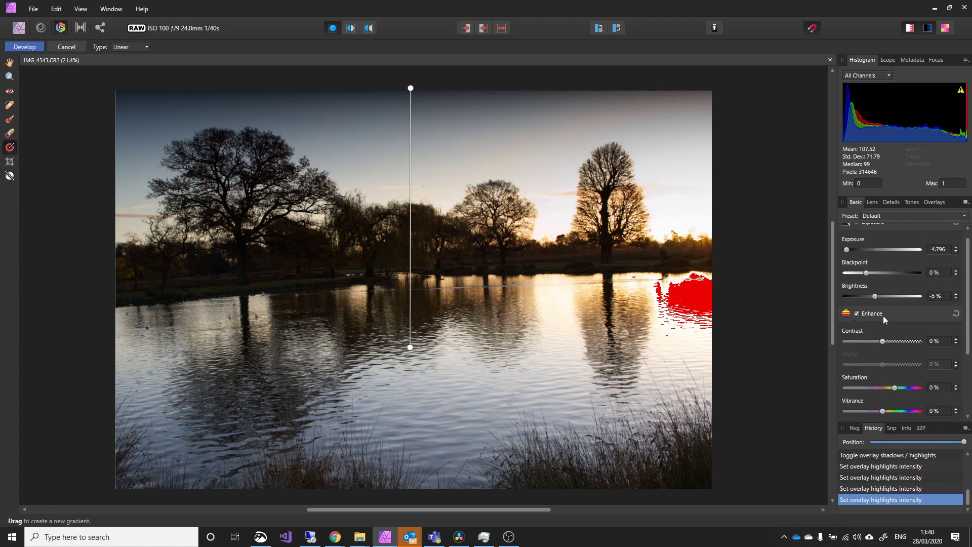
double_click(876, 305)
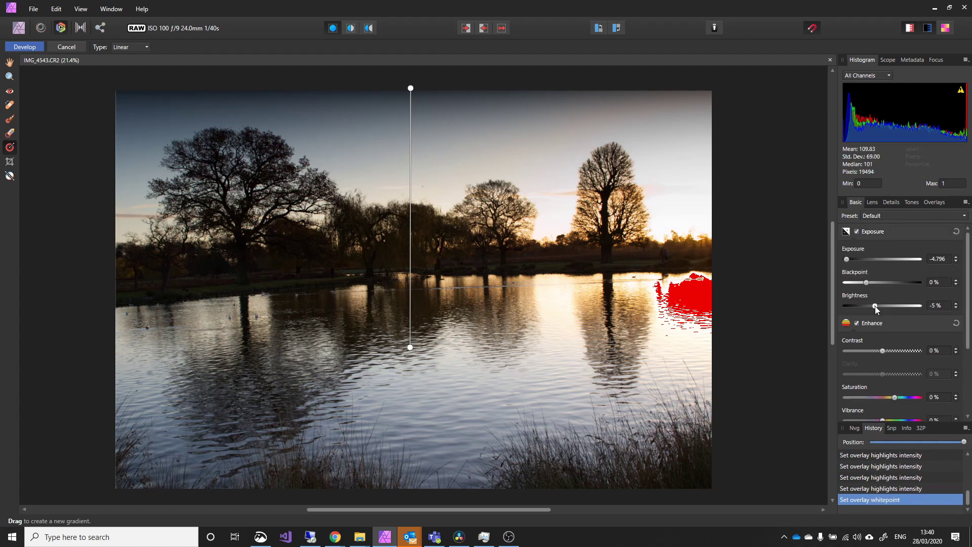
- Reset the overlay's exposure to 0 and develop the RAW into a Background pixel layer
click(959, 232)
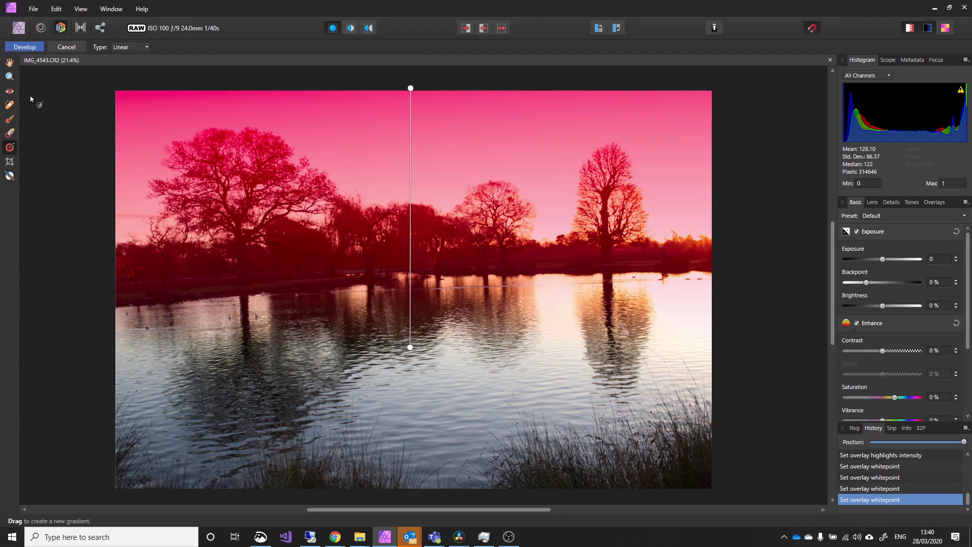
click(25, 47)
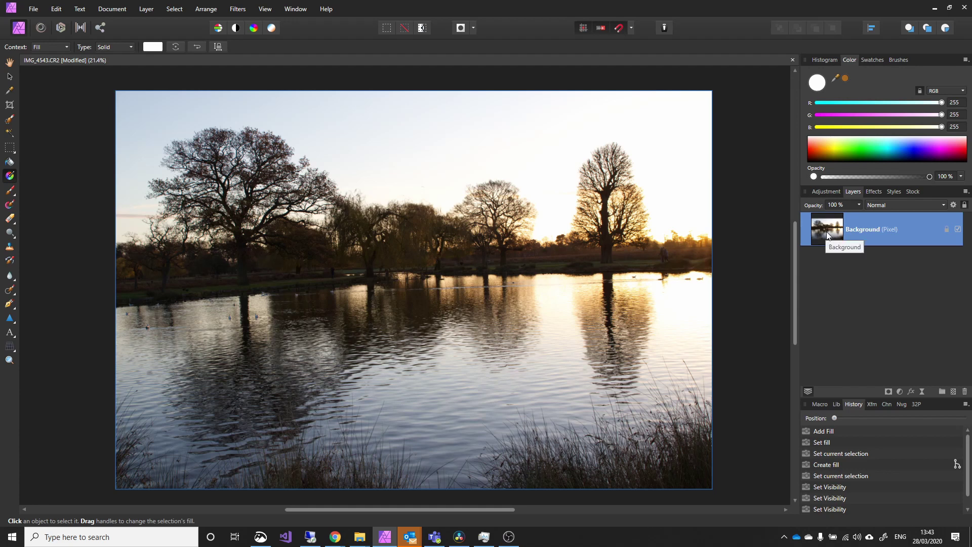
click(148, 8)
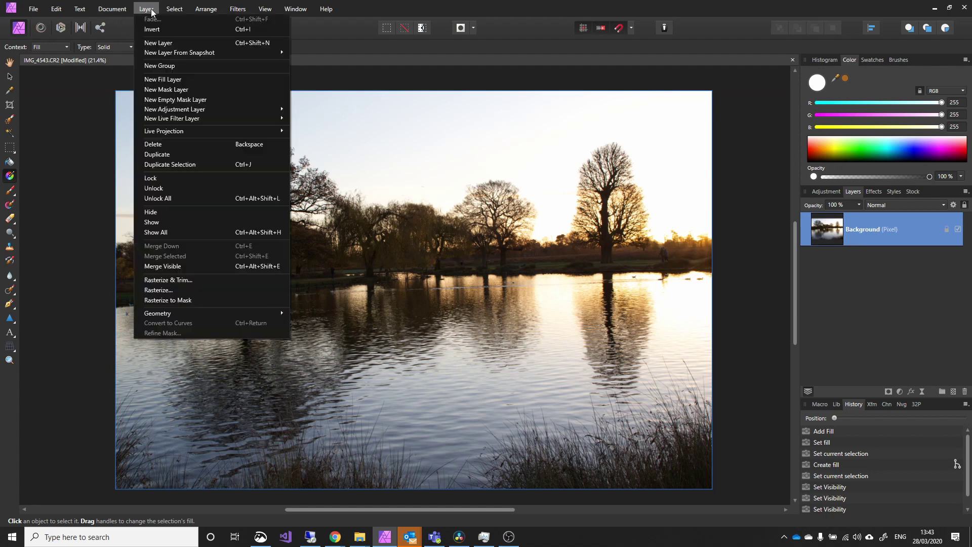
- Add a new fill layer over the Background and try a different fill colour
click(187, 80)
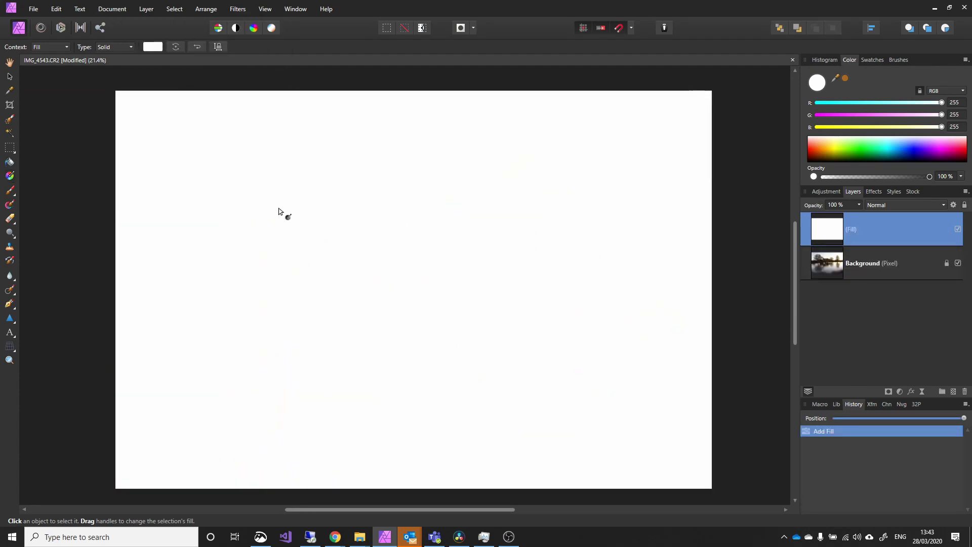
click(153, 47)
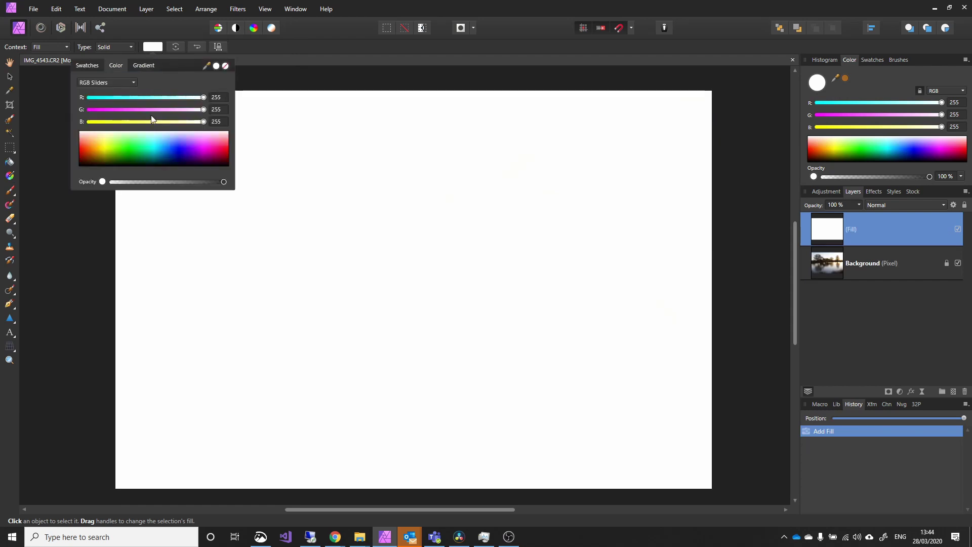
drag(153, 153, 160, 129)
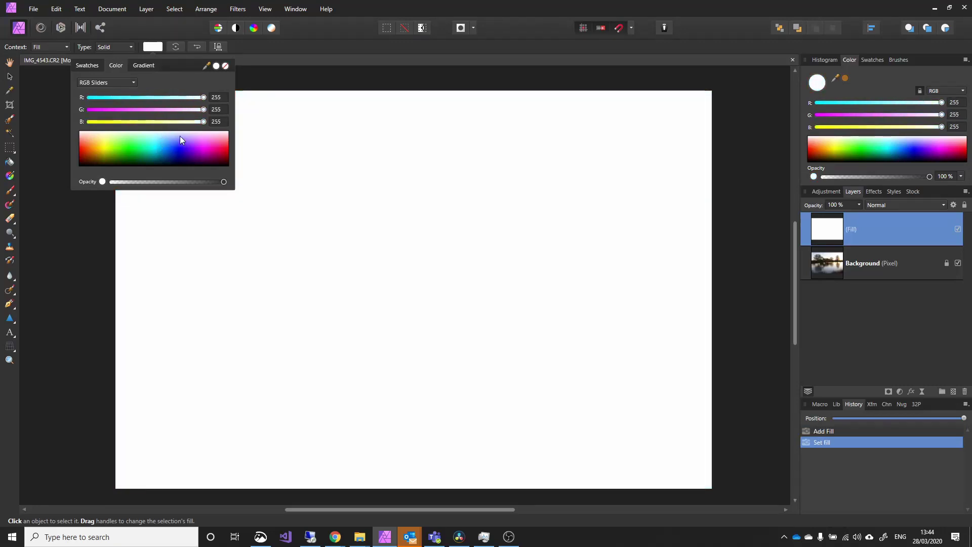
click(275, 50)
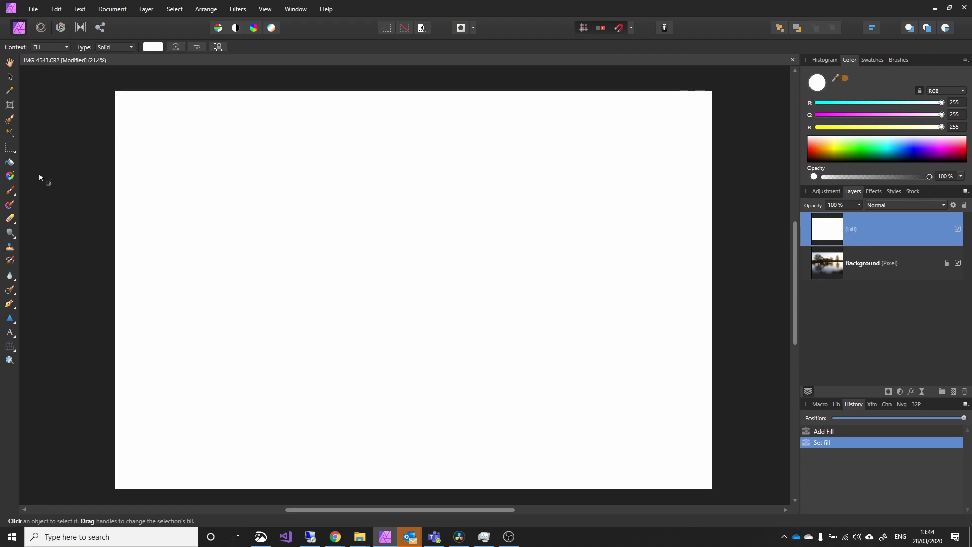
click(15, 178)
- Draw a vertical linear gradient on the fill and set its stops to green at top and blue below
drag(407, 150, 406, 356)
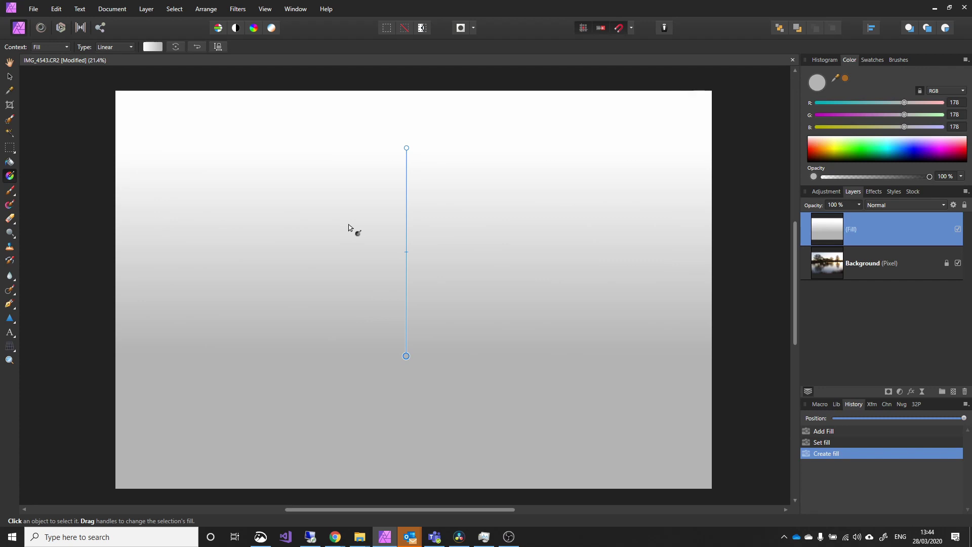
click(151, 47)
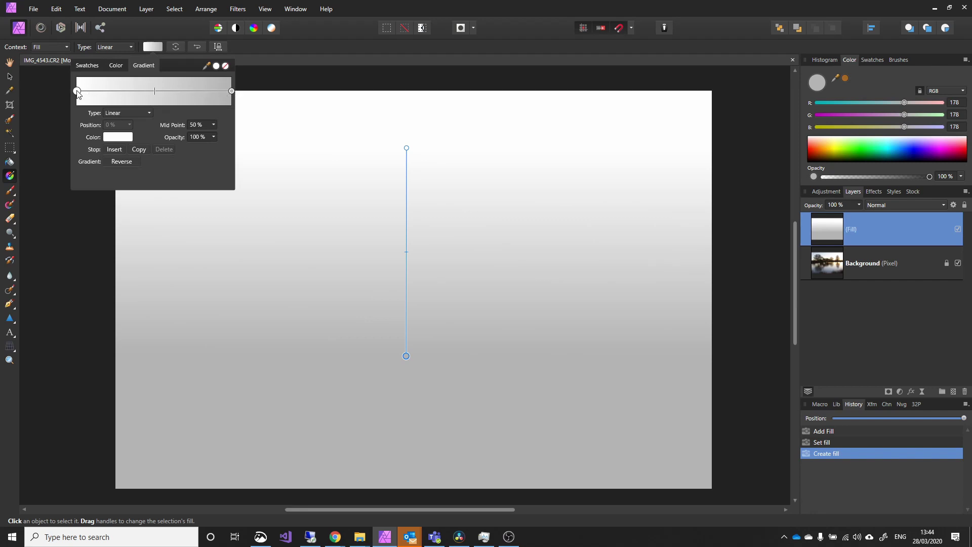
click(120, 137)
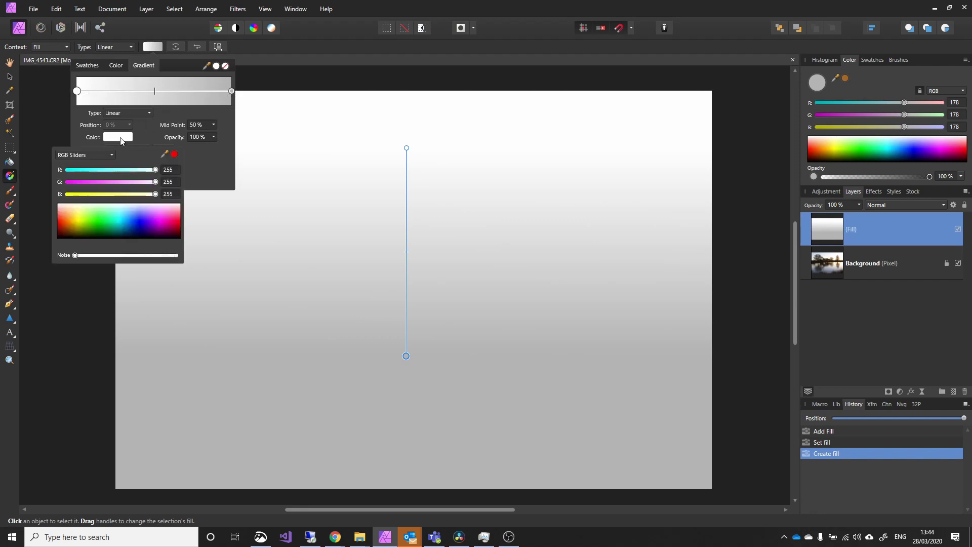
drag(117, 216, 93, 225)
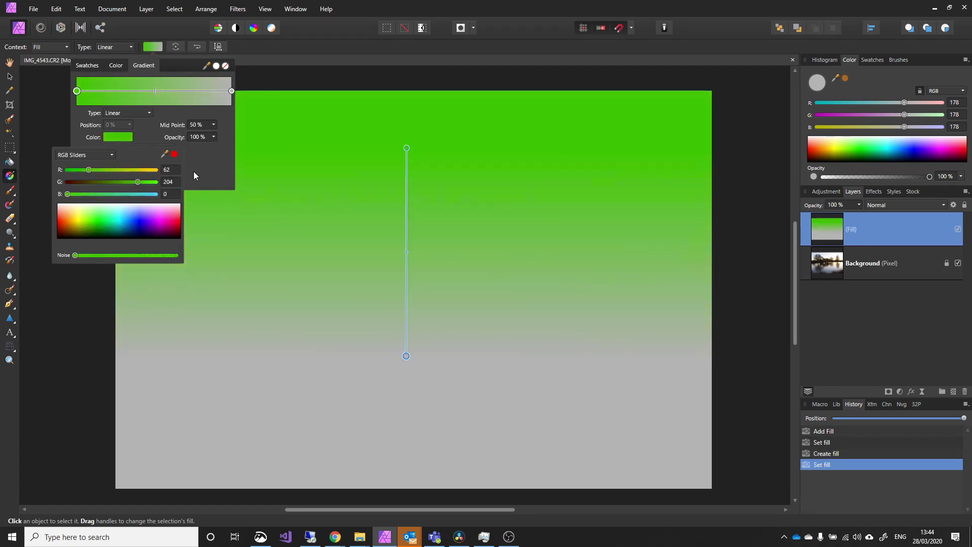
click(230, 91)
click(120, 137)
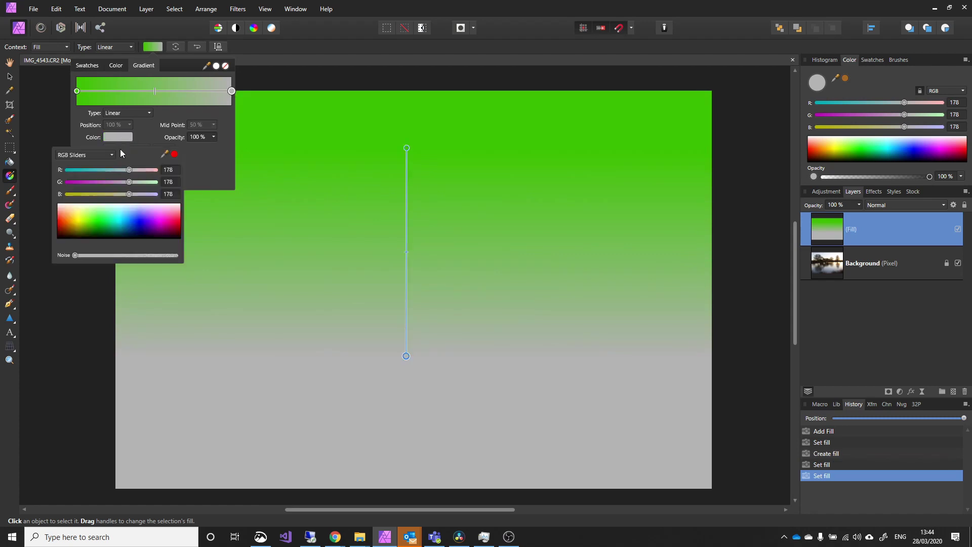
drag(125, 224, 129, 231)
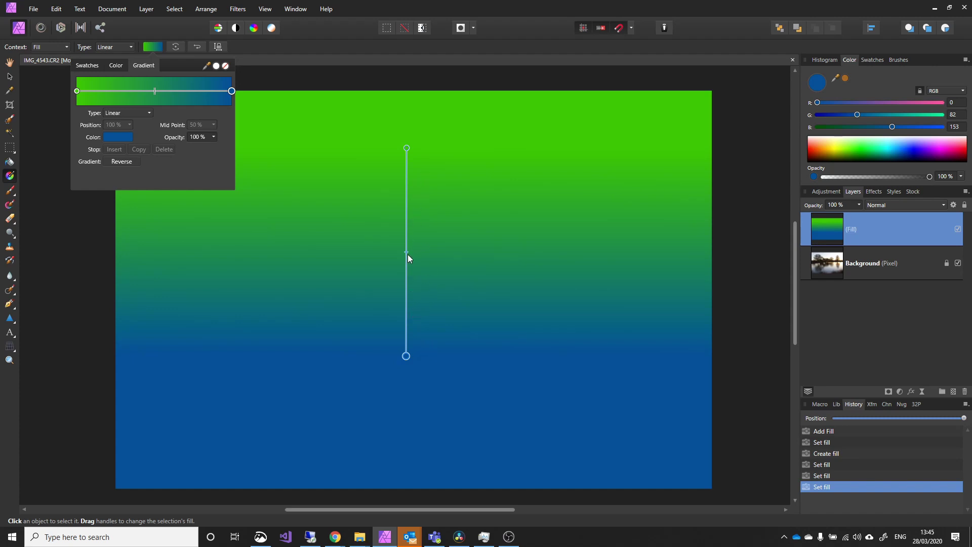
- Extend the gradient's blue end lower and green end to the top, shifting the midpoint down
click(402, 357)
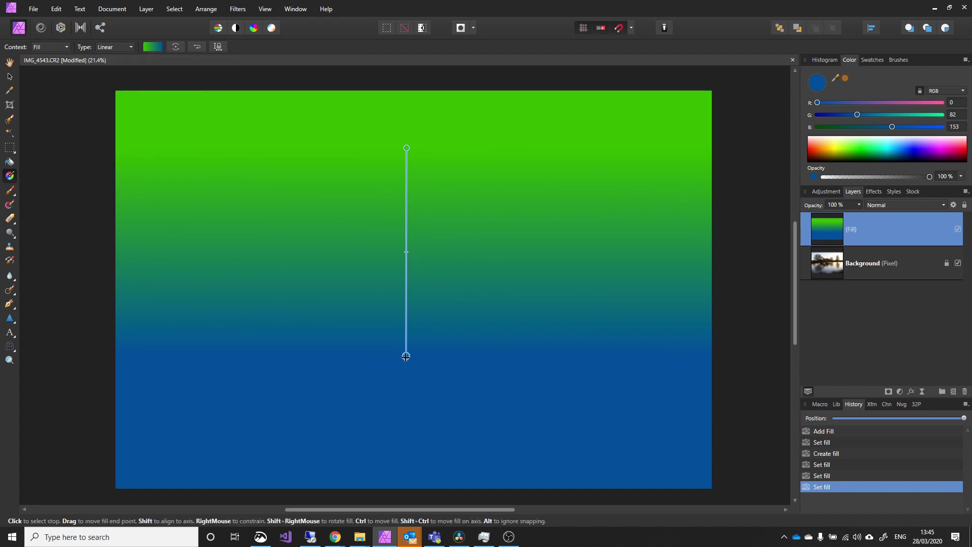
drag(406, 357, 403, 470)
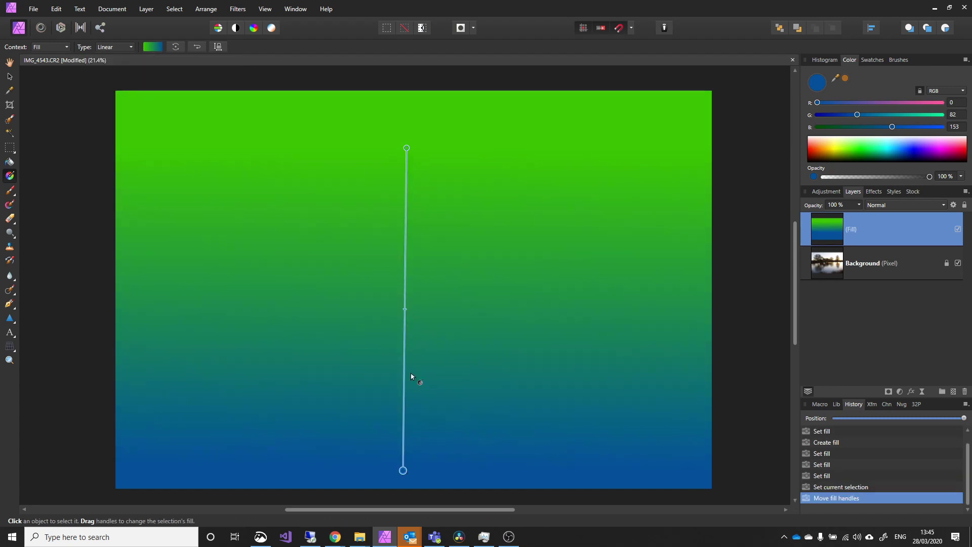
mouse_move(405, 149)
mouse_down()
mouse_move(403, 96)
mouse_move(399, 412)
mouse_move(414, 219)
mouse_move(414, 189)
mouse_move(393, 160)
mouse_move(402, 151)
mouse_up()
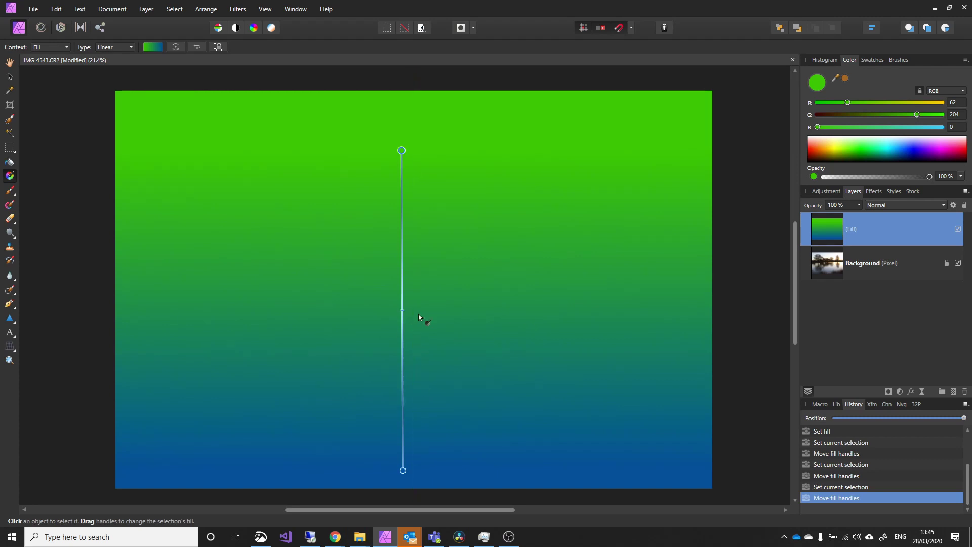
mouse_move(401, 311)
mouse_down()
mouse_move(406, 436)
mouse_move(421, 302)
mouse_move(420, 188)
mouse_move(413, 315)
mouse_up()
- Insert a red stop at 28% between green and blue, then move it lower on the canvas
click(153, 48)
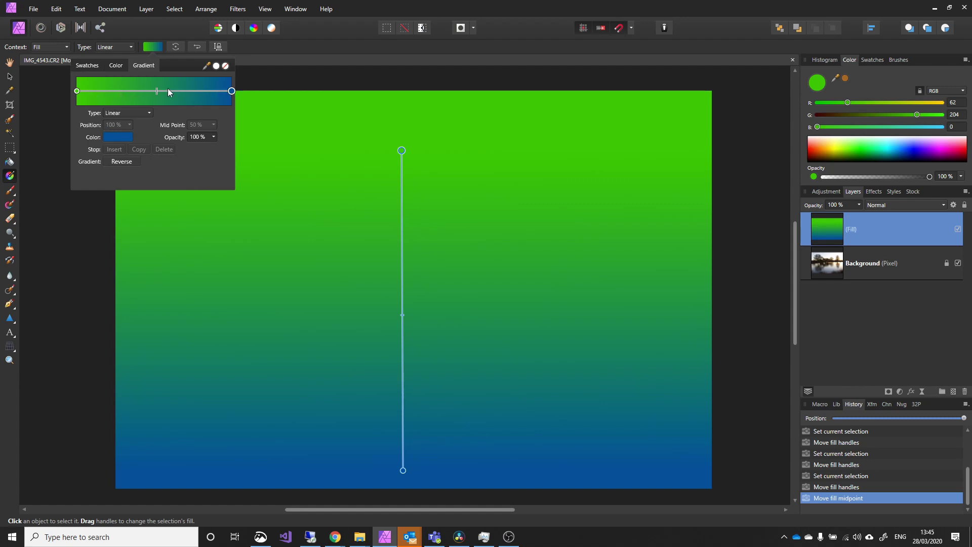
click(120, 91)
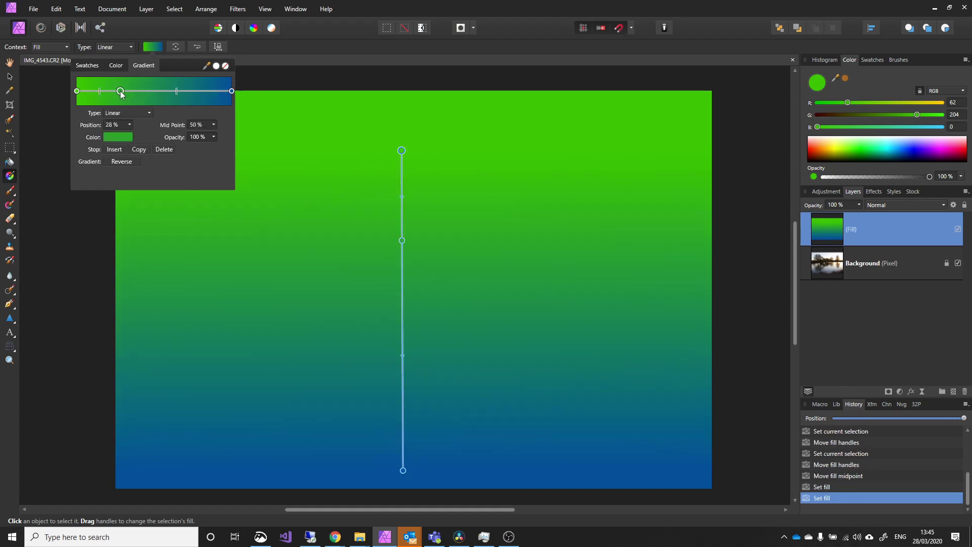
click(123, 137)
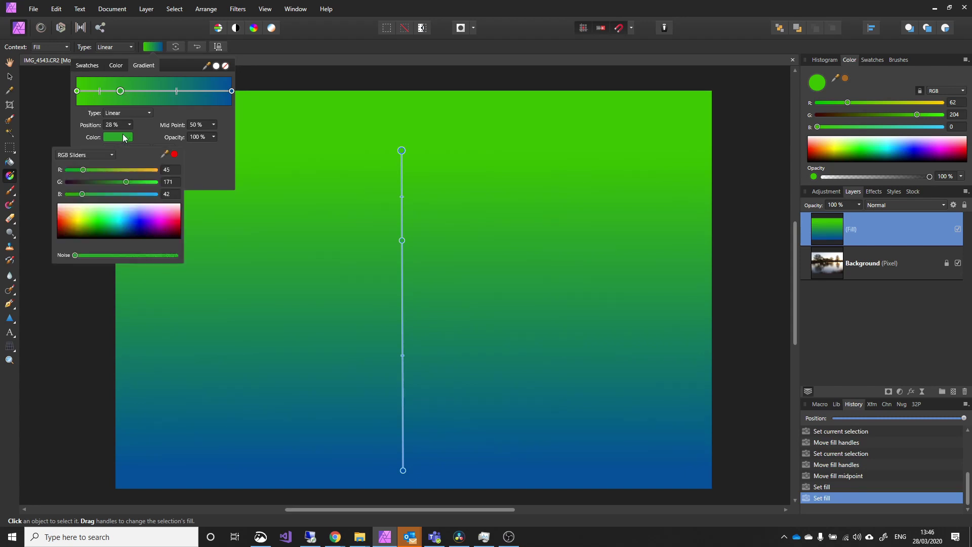
click(59, 222)
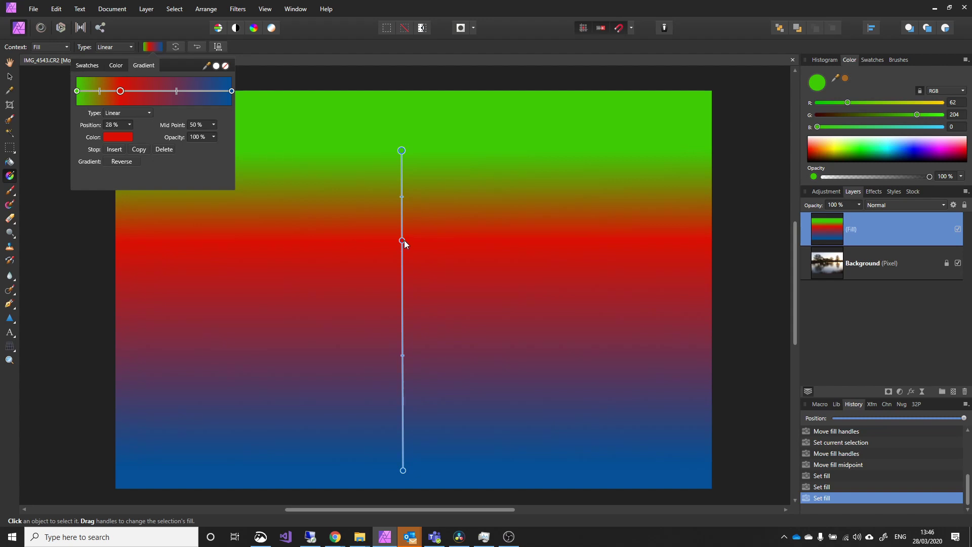
drag(404, 240, 405, 305)
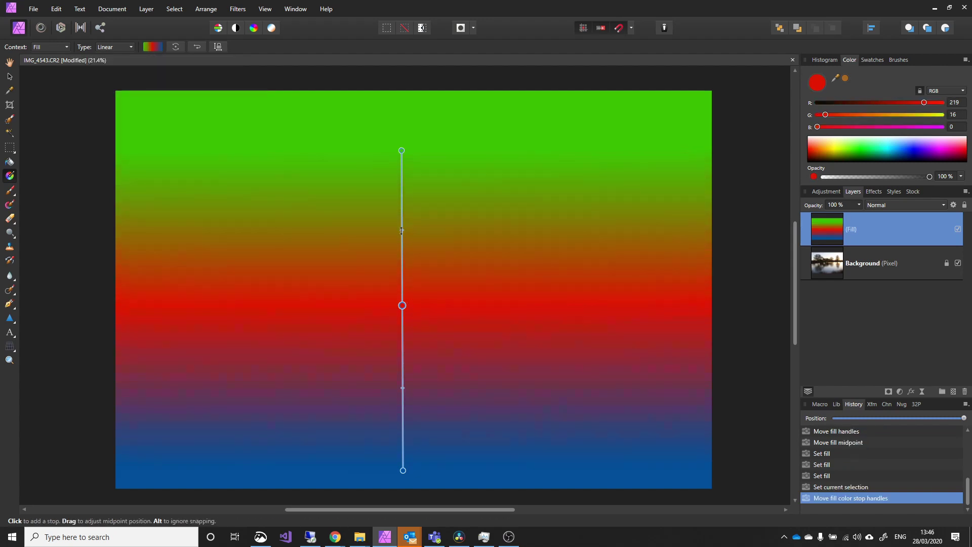
mouse_move(402, 231)
mouse_down()
mouse_move(404, 273)
mouse_move(399, 183)
mouse_move(396, 253)
mouse_up()
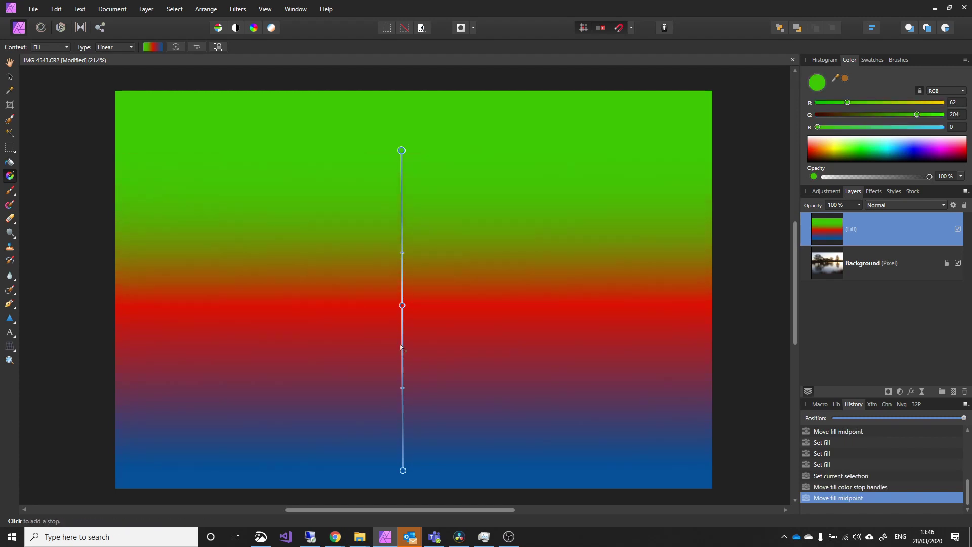
- Raise the blue blend, tilt and shorten the gradient, and try reversing its colour order and back
mouse_move(402, 386)
mouse_down()
mouse_move(402, 429)
mouse_move(396, 368)
mouse_move(399, 395)
mouse_up()
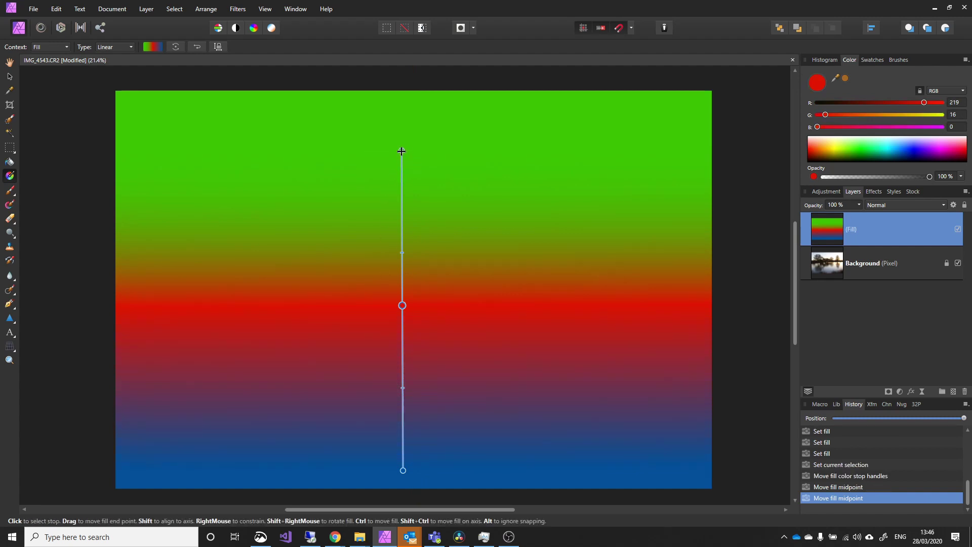
drag(402, 152, 526, 172)
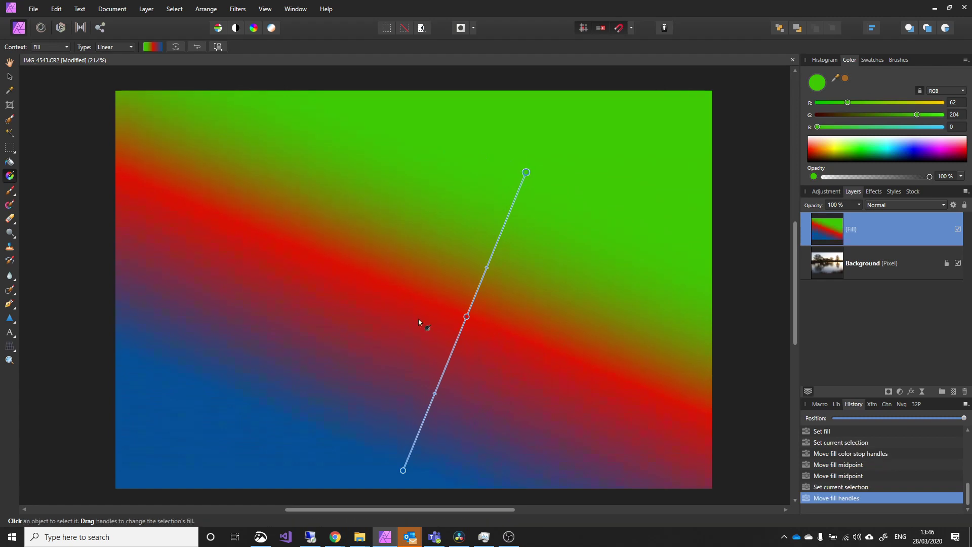
drag(404, 471, 363, 358)
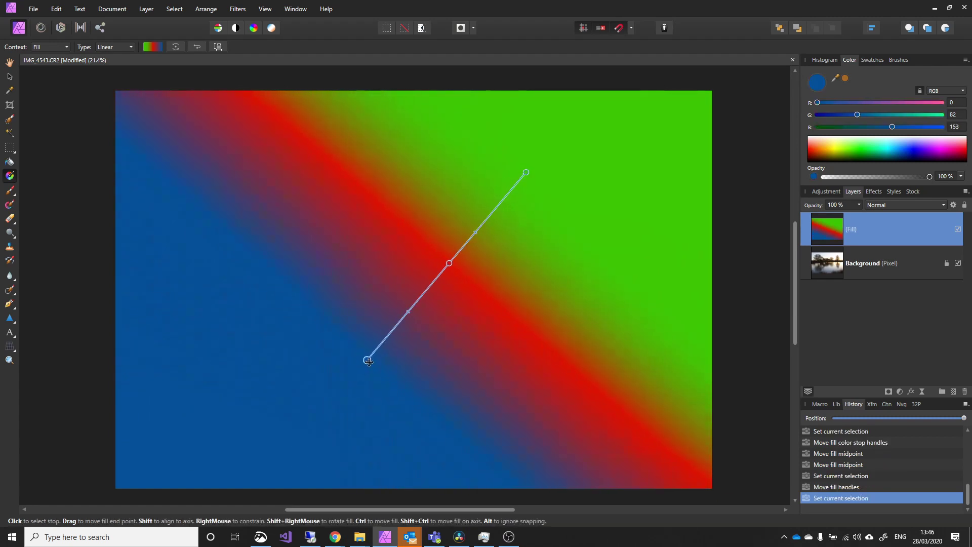
click(198, 46)
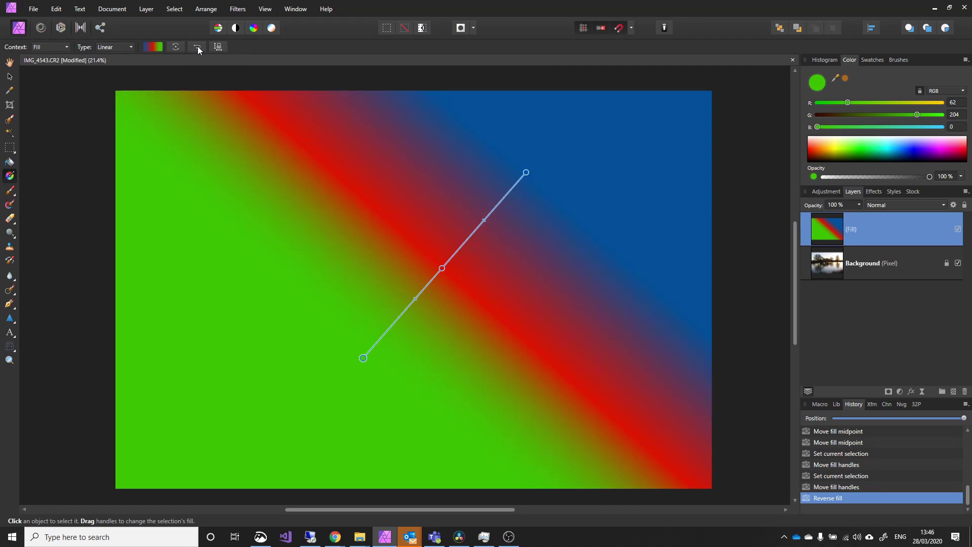
click(198, 47)
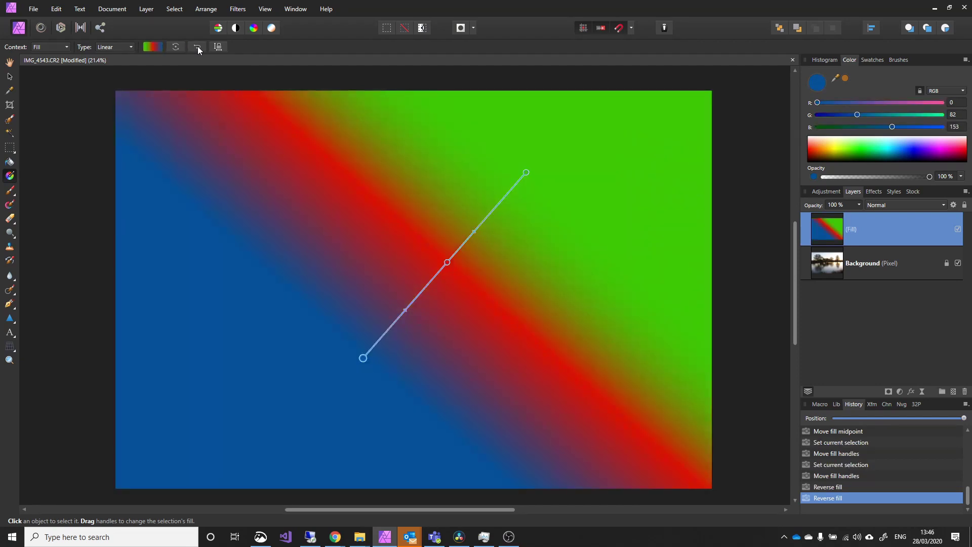
- Rotate the gradient through a full turn, then set it vertical again with the blue end repositioned
click(175, 47)
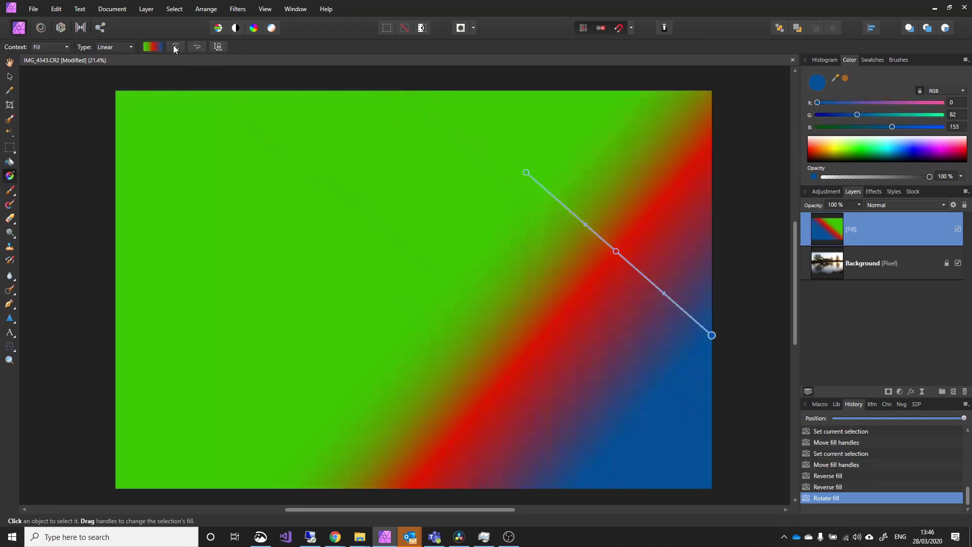
click(175, 47)
click(175, 47)
click(176, 46)
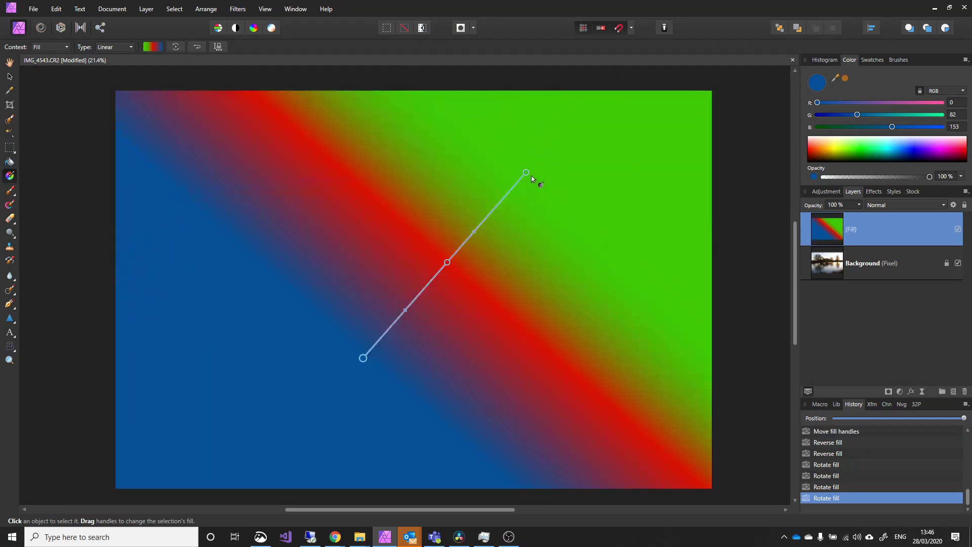
drag(527, 173, 369, 149)
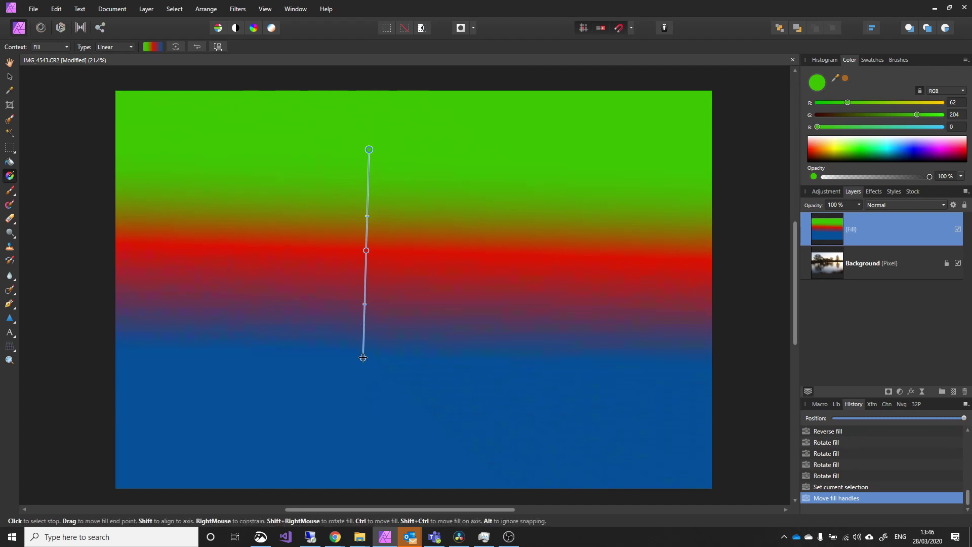
drag(365, 370, 370, 418)
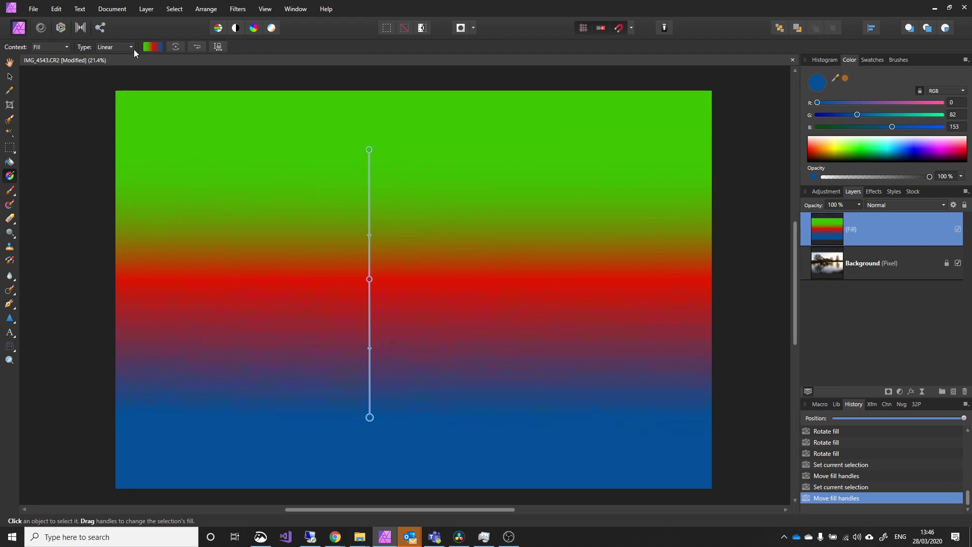
click(152, 46)
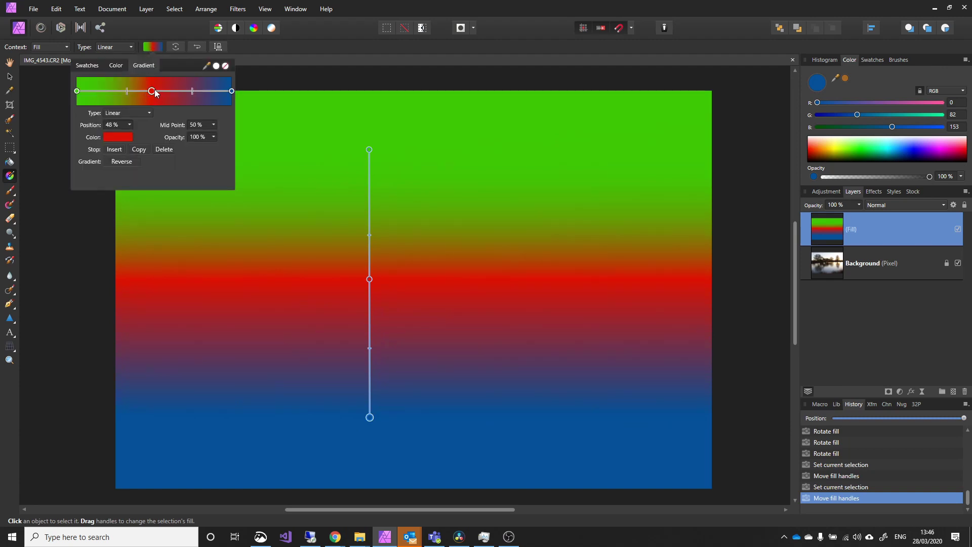
- Remove the red stop from the gradient and make the start stop black
drag(152, 93, 152, 95)
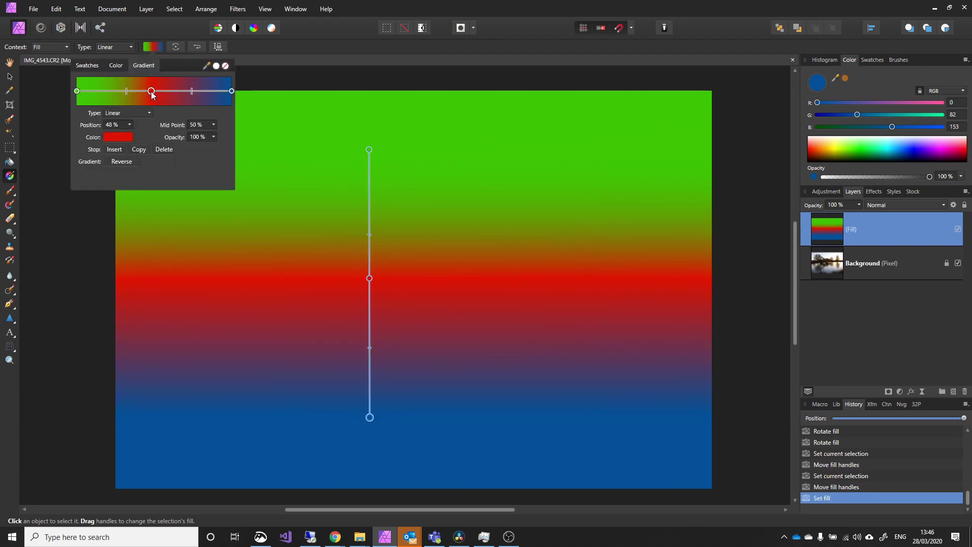
click(164, 150)
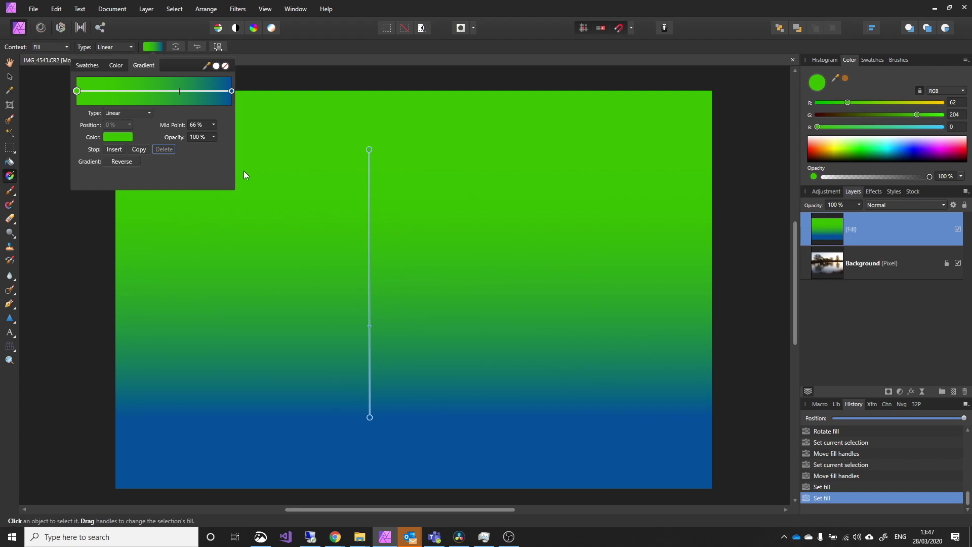
click(115, 137)
drag(107, 218, 121, 250)
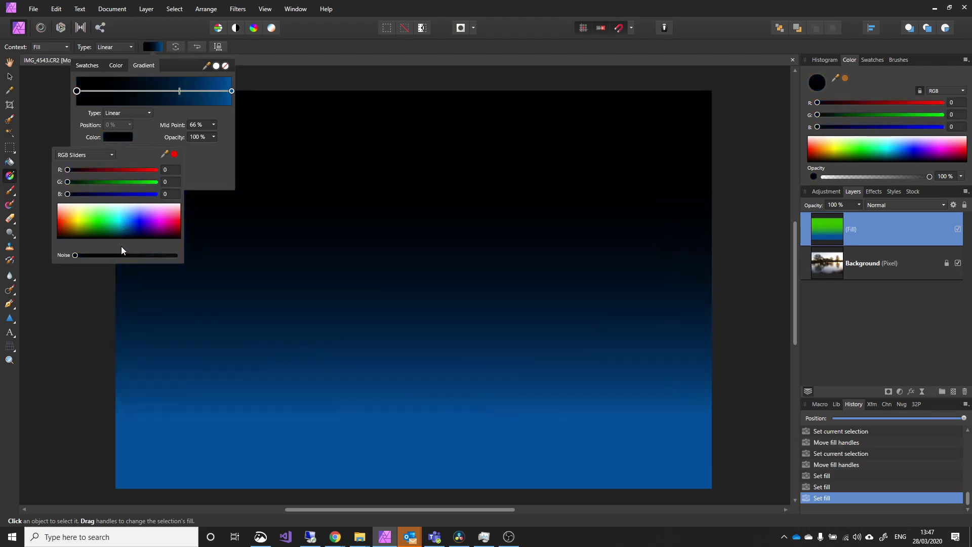
- Make the end stop white at 0% opacity and slightly tilt the gradient's top end
click(231, 91)
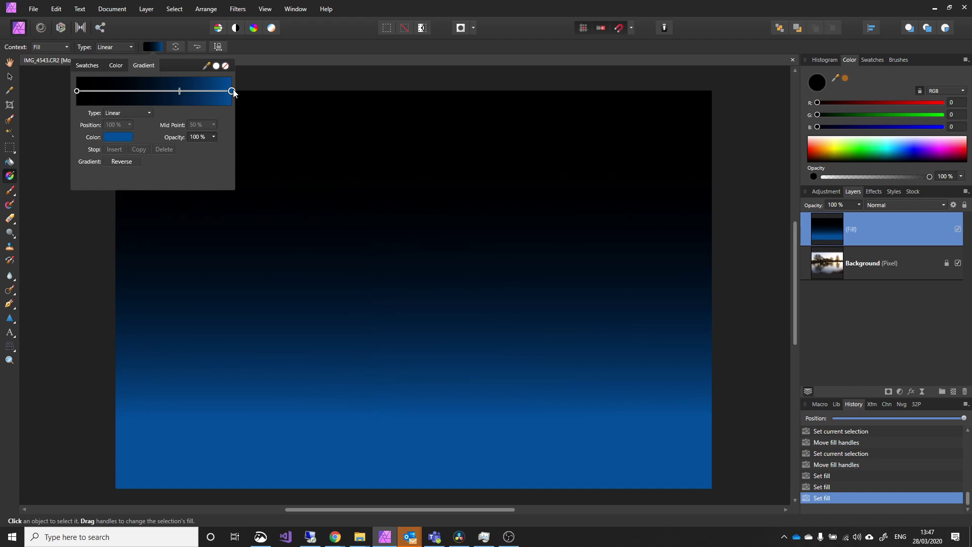
click(121, 138)
drag(102, 220, 120, 201)
click(199, 160)
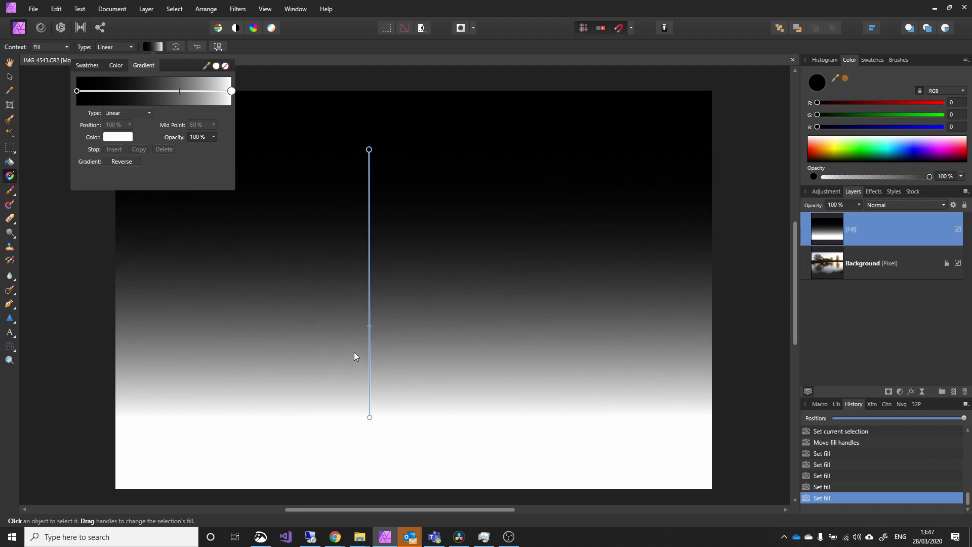
click(213, 136)
drag(215, 148, 144, 147)
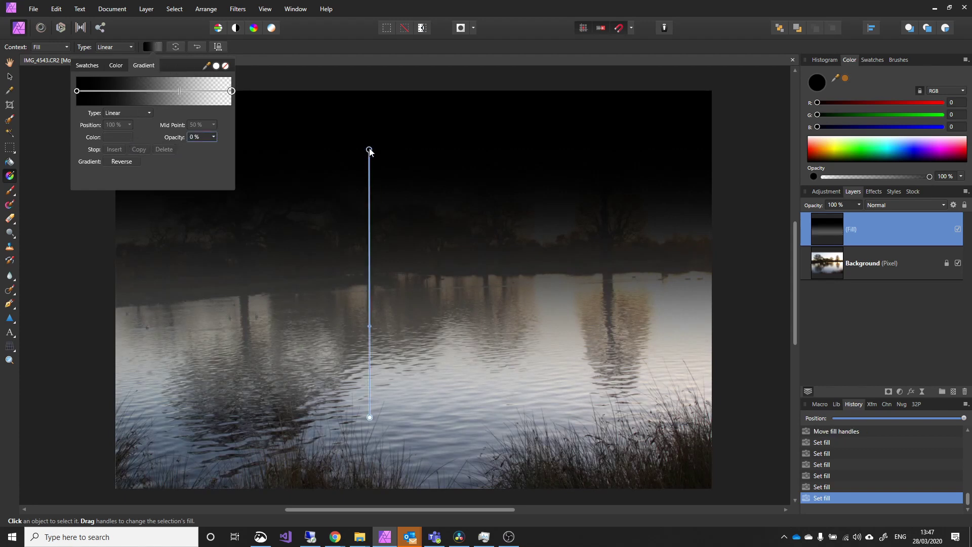
drag(369, 150, 397, 145)
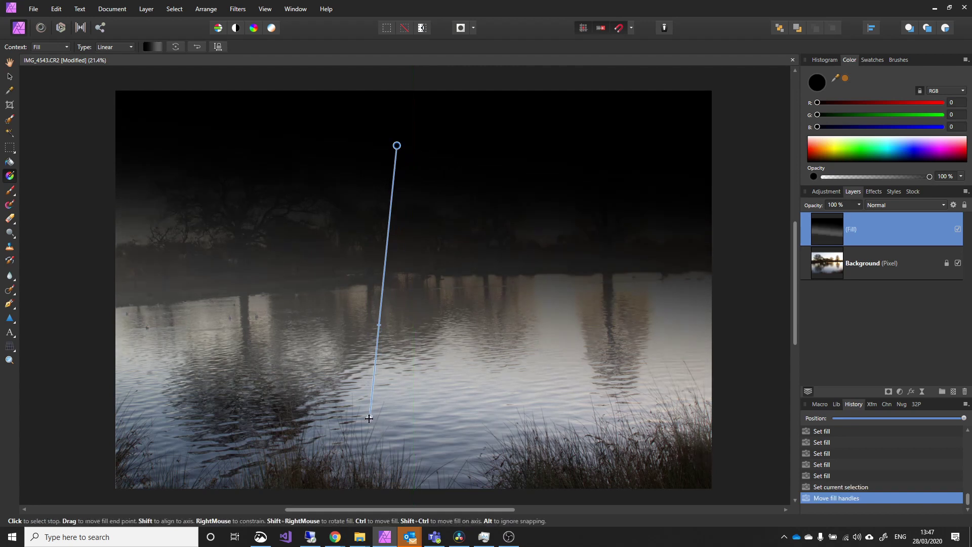
- Straighten the gradient, blend the fill layer by Multiply at 48% opacity, and raise its lower end
drag(369, 418, 401, 423)
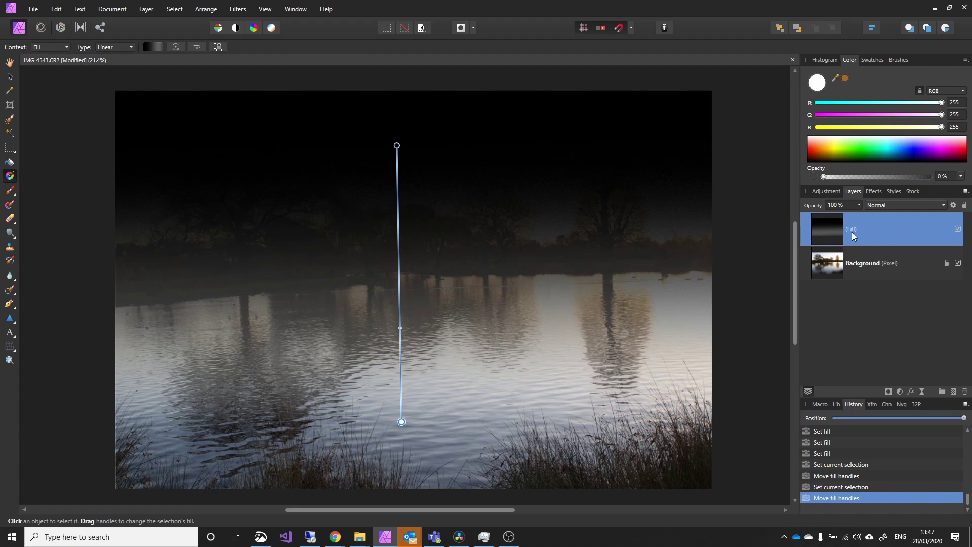
click(879, 205)
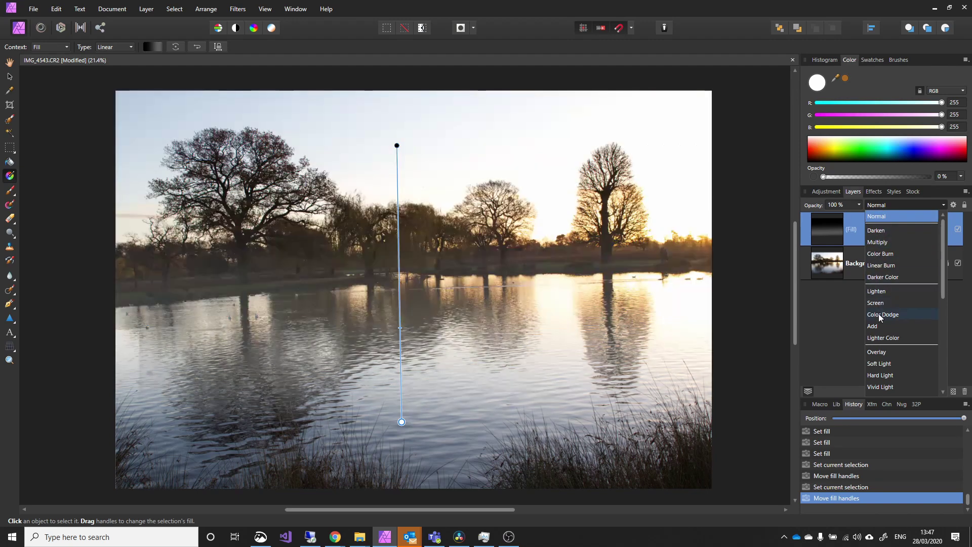
scroll(883, 365, down, 2)
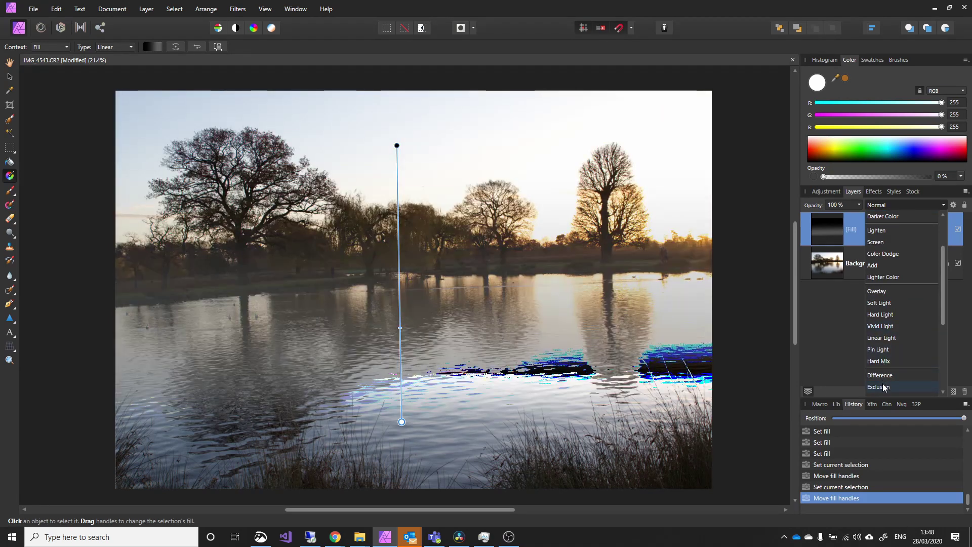
scroll(887, 329, up, 2)
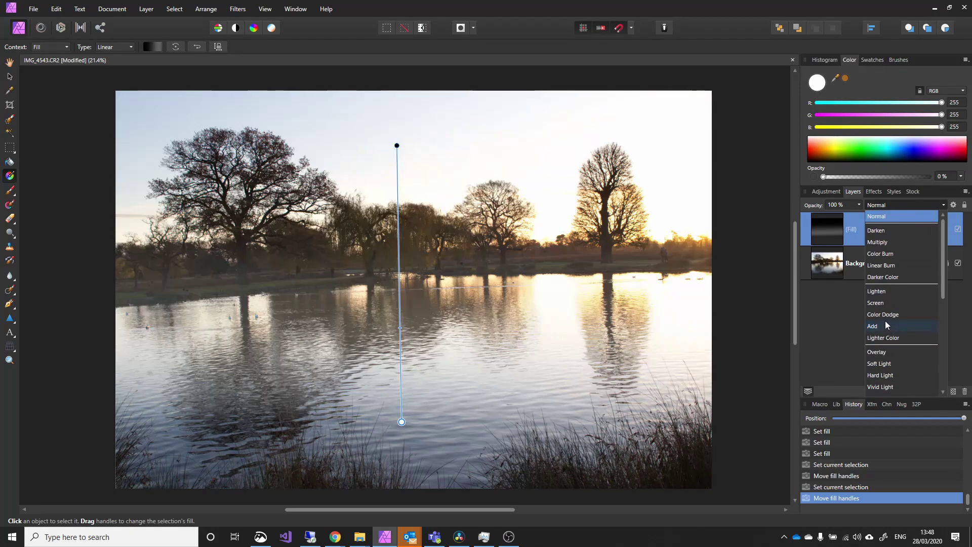
click(879, 243)
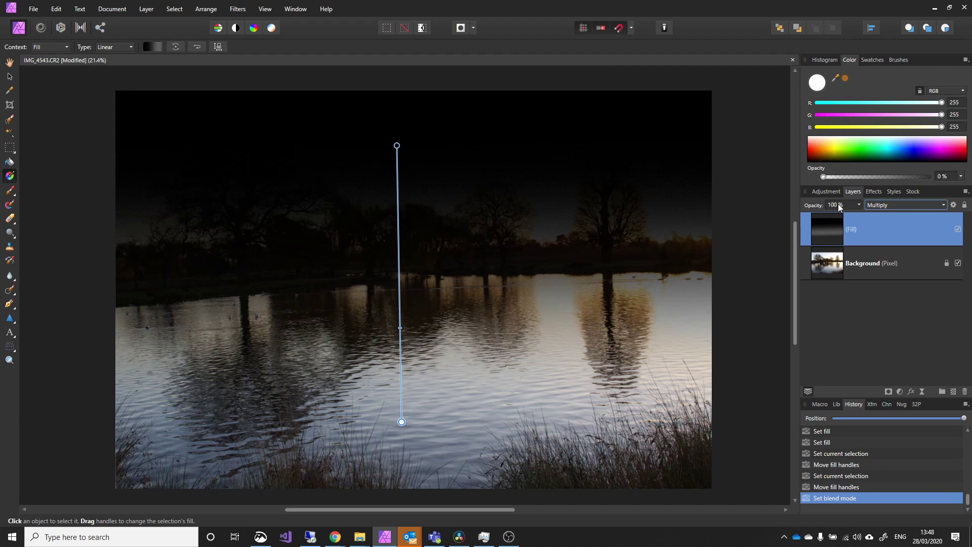
drag(818, 207, 789, 206)
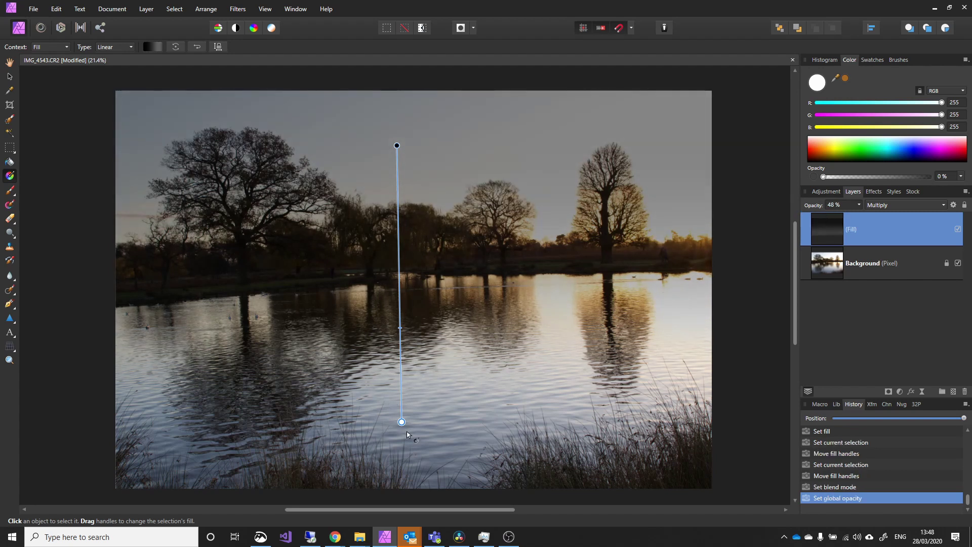
drag(401, 422, 397, 392)
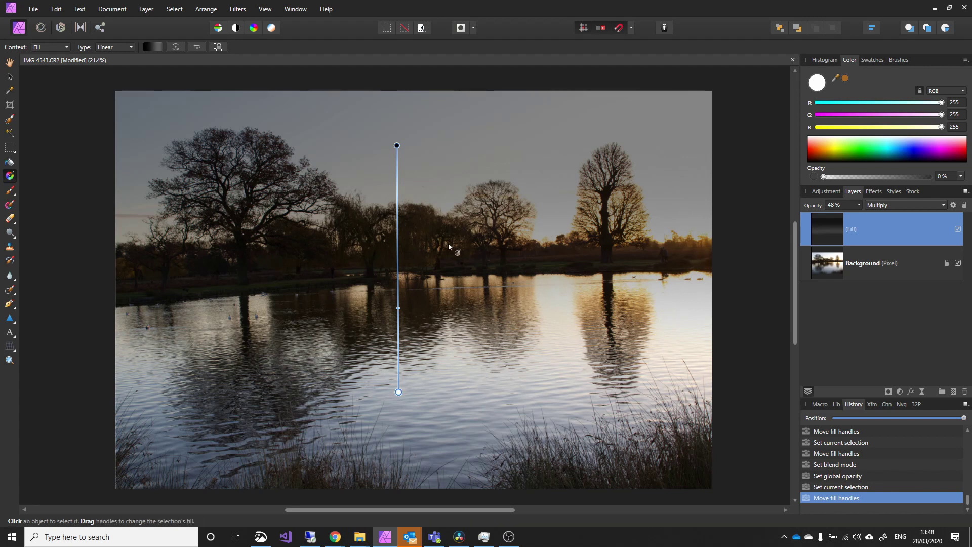
click(155, 46)
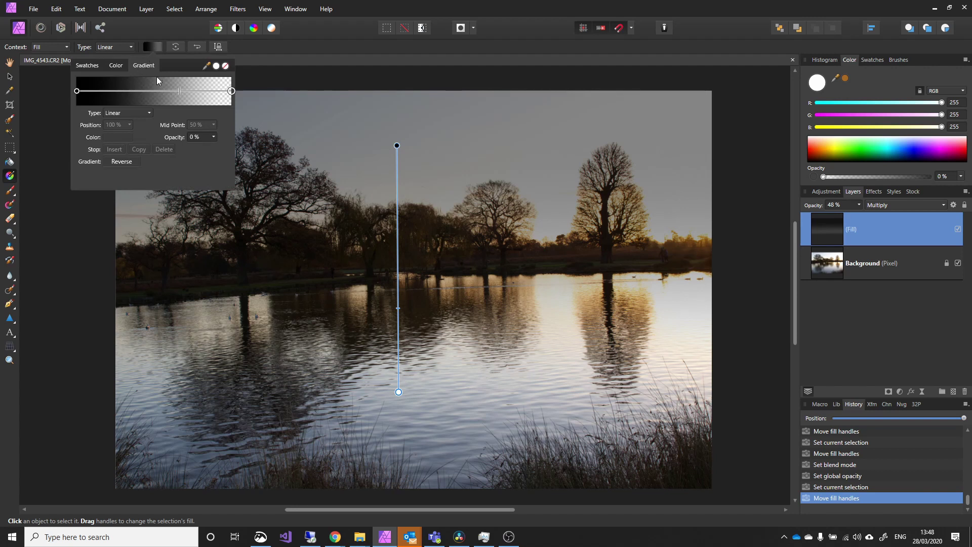
- Recolour the gradient's black stop to orange and toggle the fill layer to compare
click(77, 91)
click(120, 136)
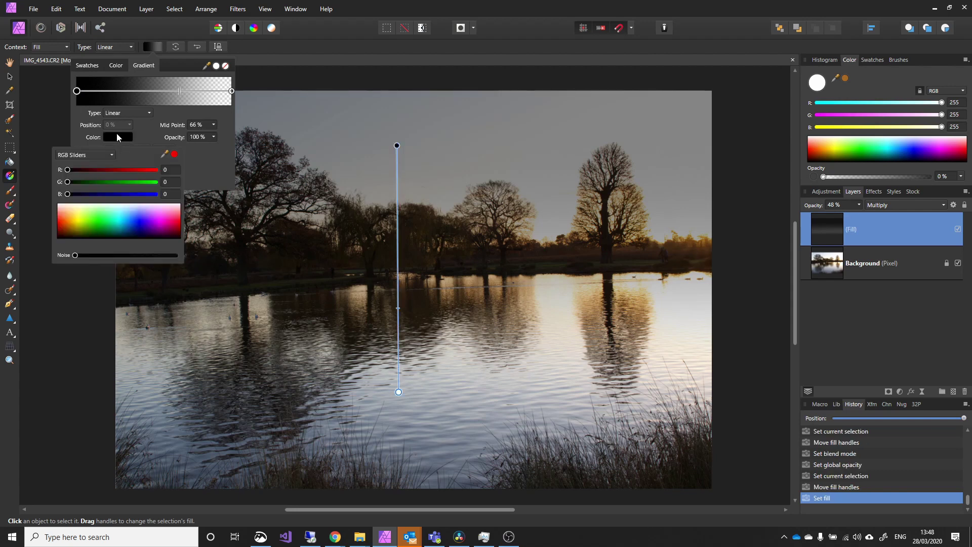
drag(103, 226, 68, 220)
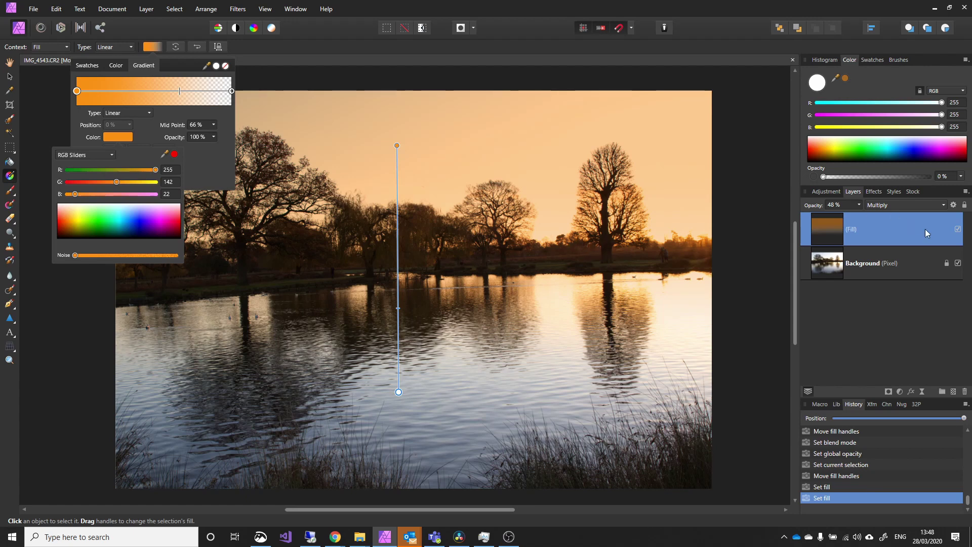
click(957, 229)
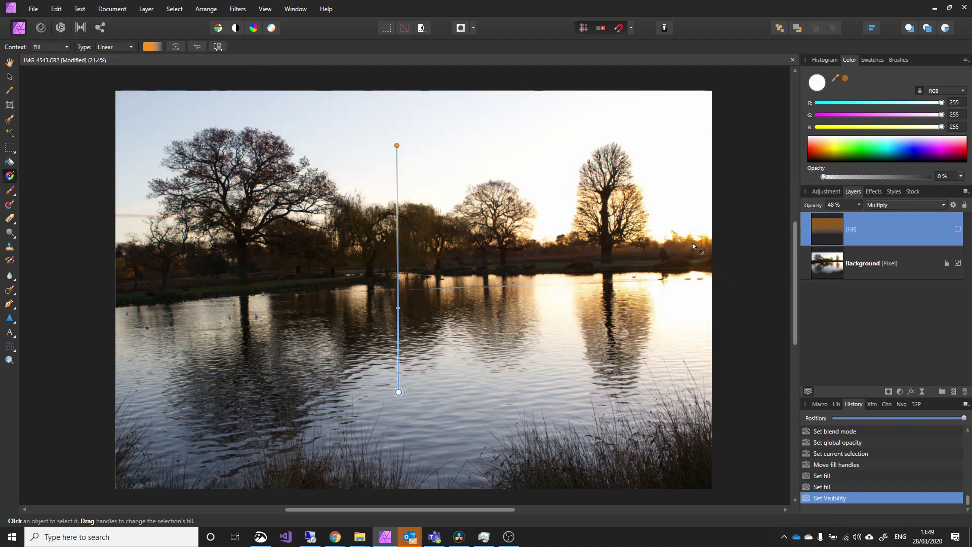
click(958, 230)
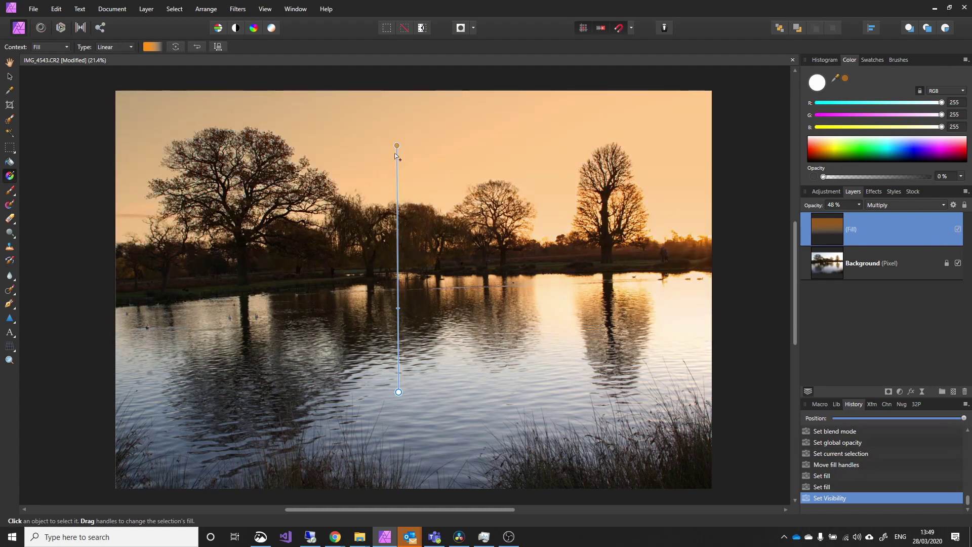
- Replace the stop colour with an orange sampled from the sunset (R 230, G 130, B 30)
click(148, 47)
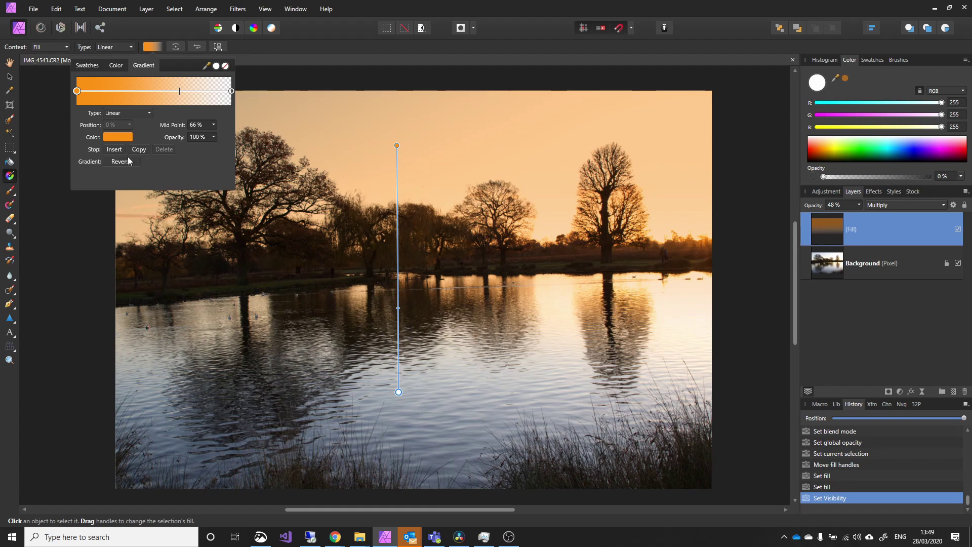
click(118, 137)
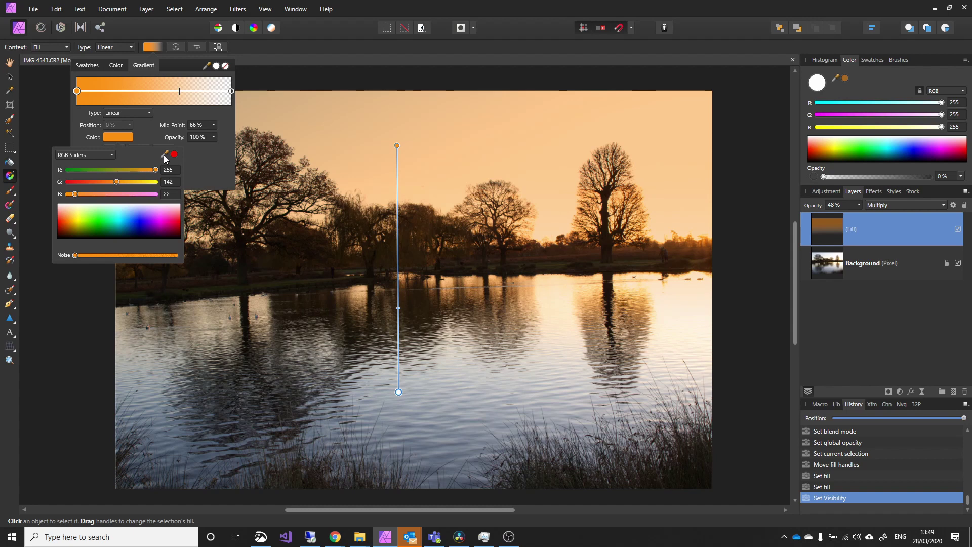
drag(164, 158, 688, 238)
click(175, 154)
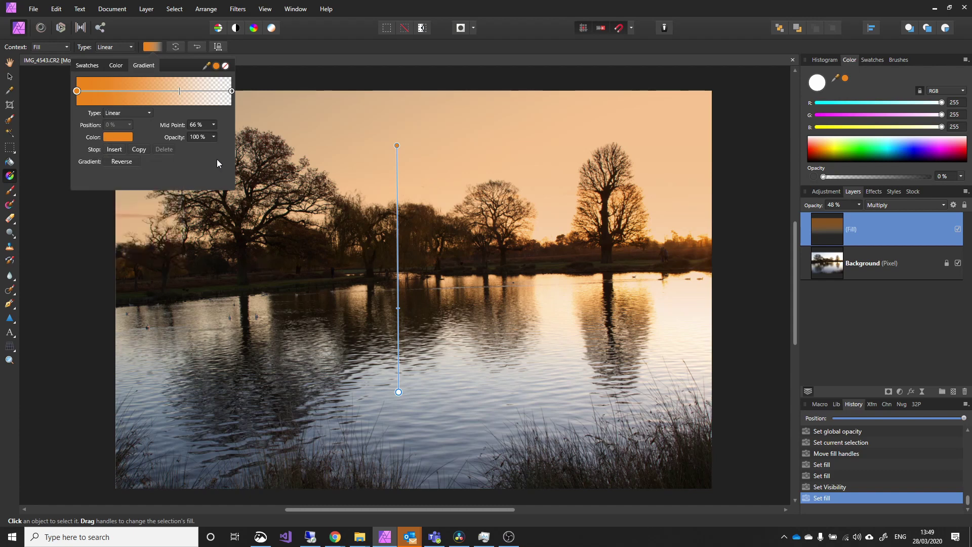
- Angle the gradient diagonally, top end toward the central trees, lower end into the foreground water
click(399, 147)
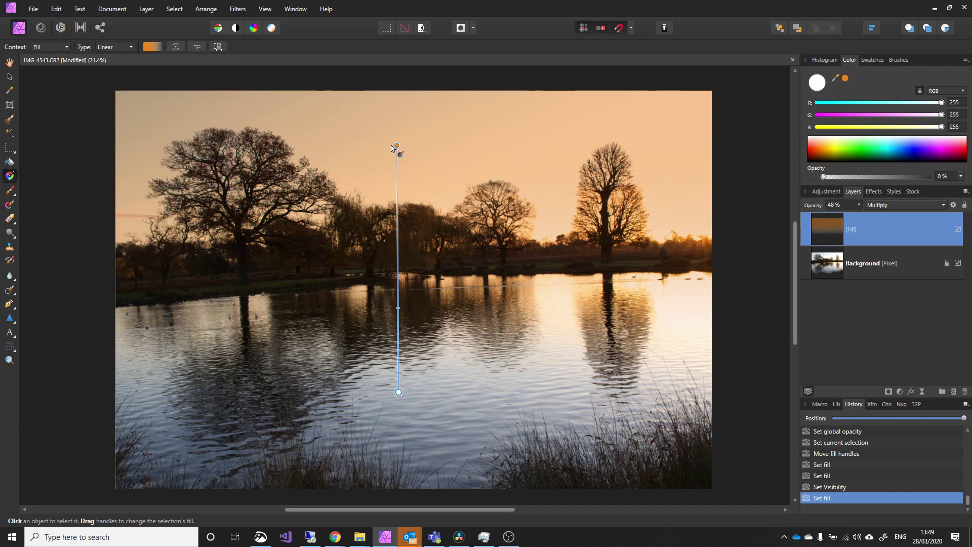
drag(410, 146, 552, 182)
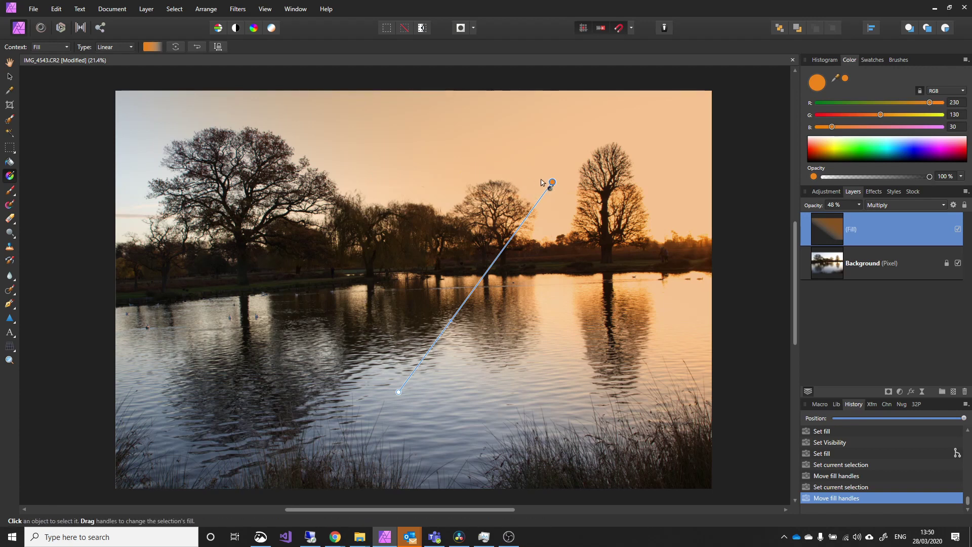
drag(552, 181, 441, 163)
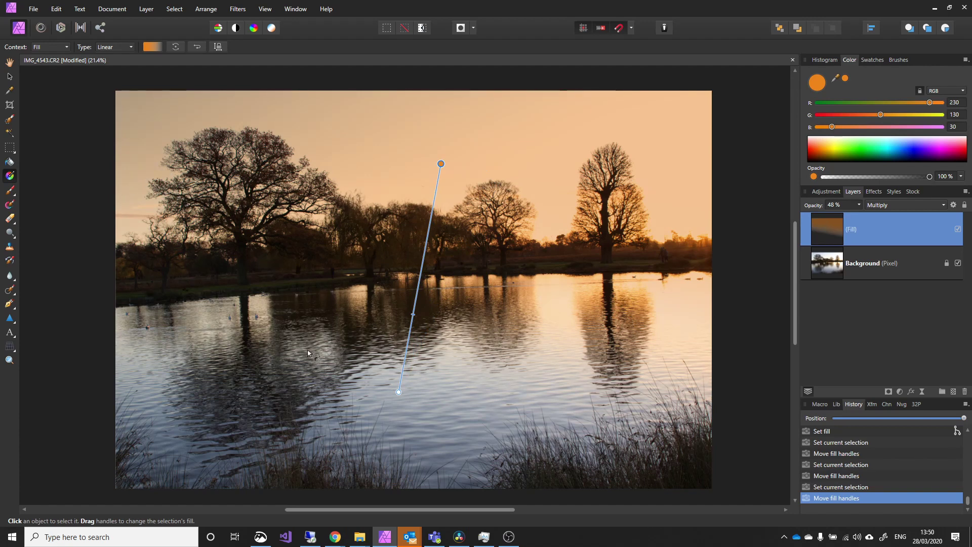
drag(401, 393, 390, 377)
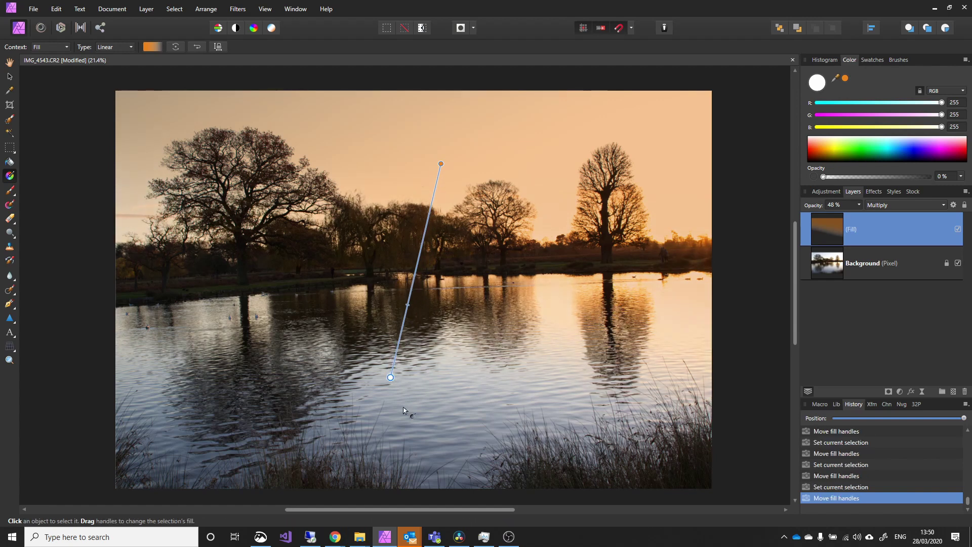
drag(396, 371, 379, 402)
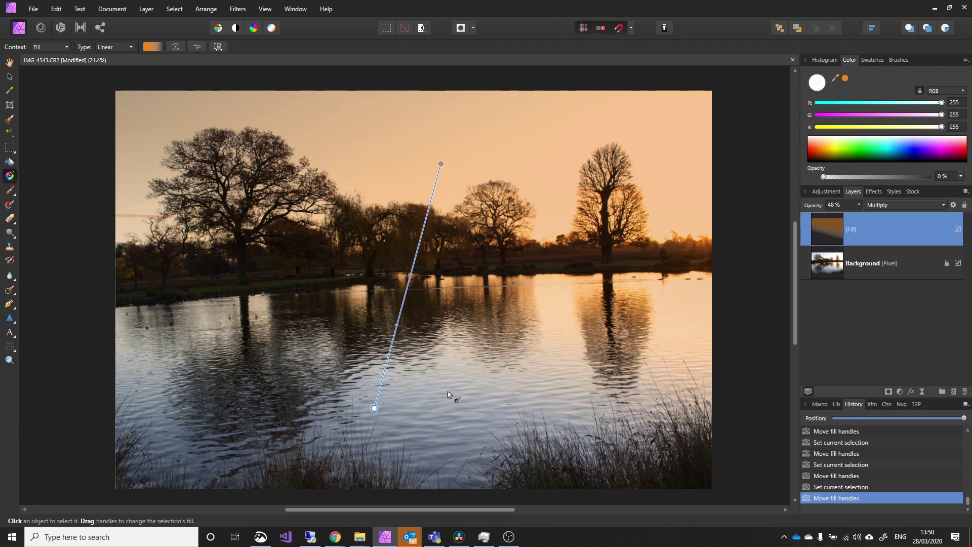
drag(370, 412, 363, 422)
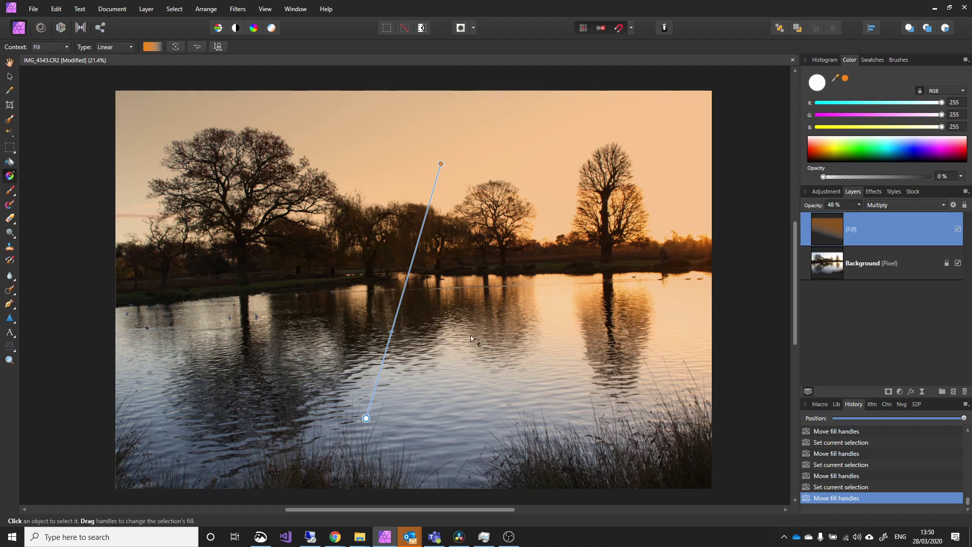
- Add a live Gaussian Blur with Preserve Alpha and a 37.8 px radius to the Background layer
click(831, 265)
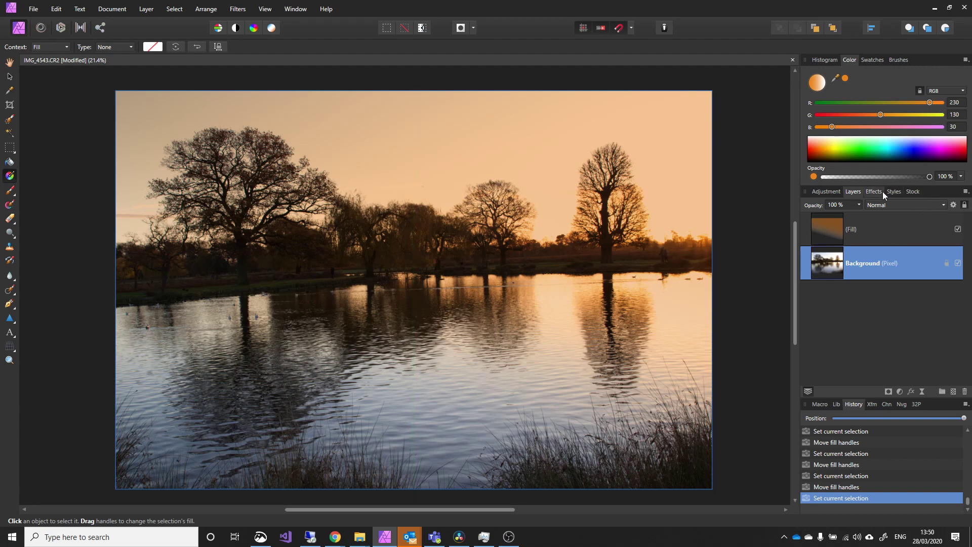
click(921, 392)
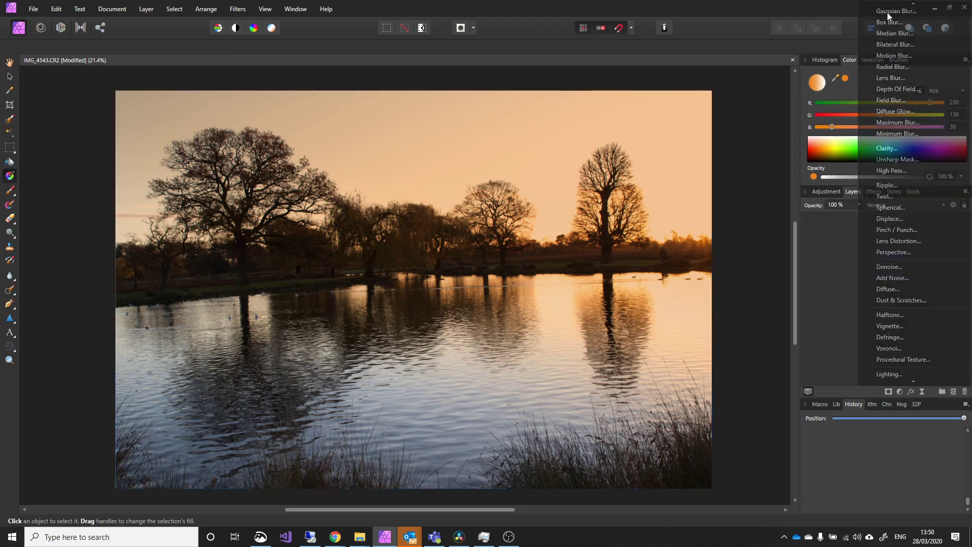
click(891, 11)
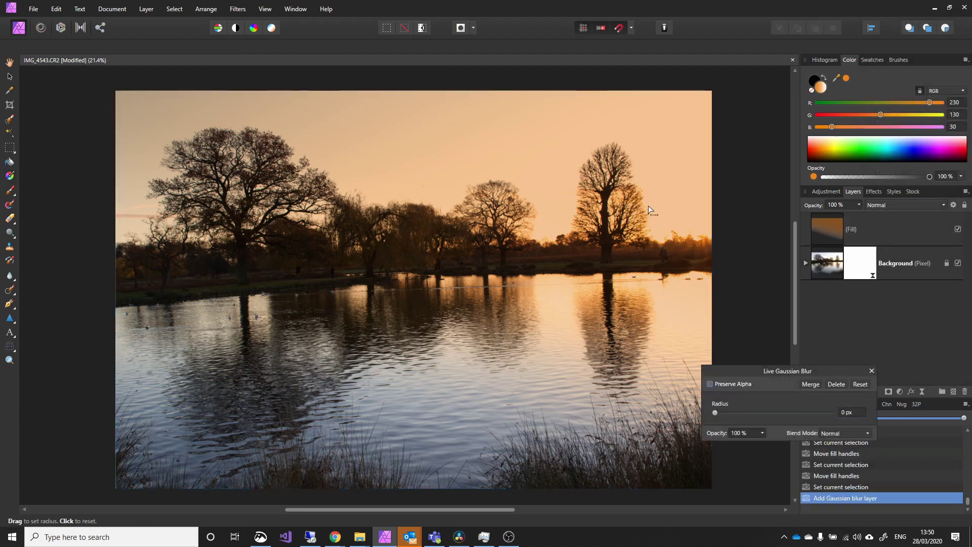
click(710, 384)
drag(715, 412, 803, 415)
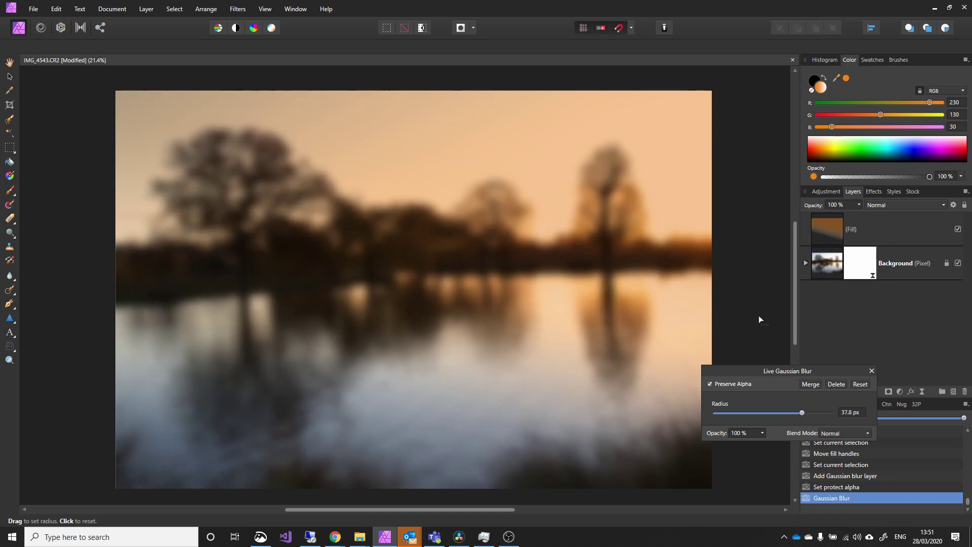
click(872, 370)
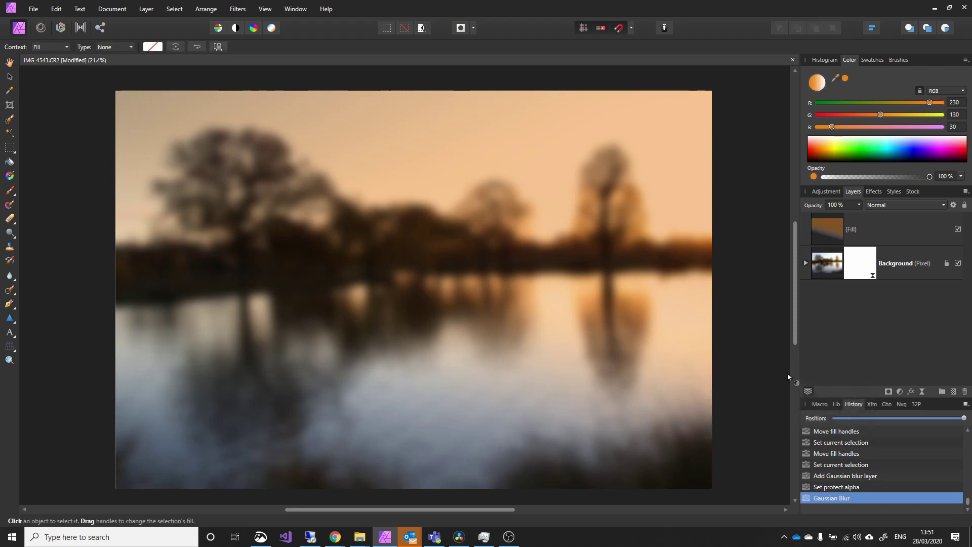
click(805, 263)
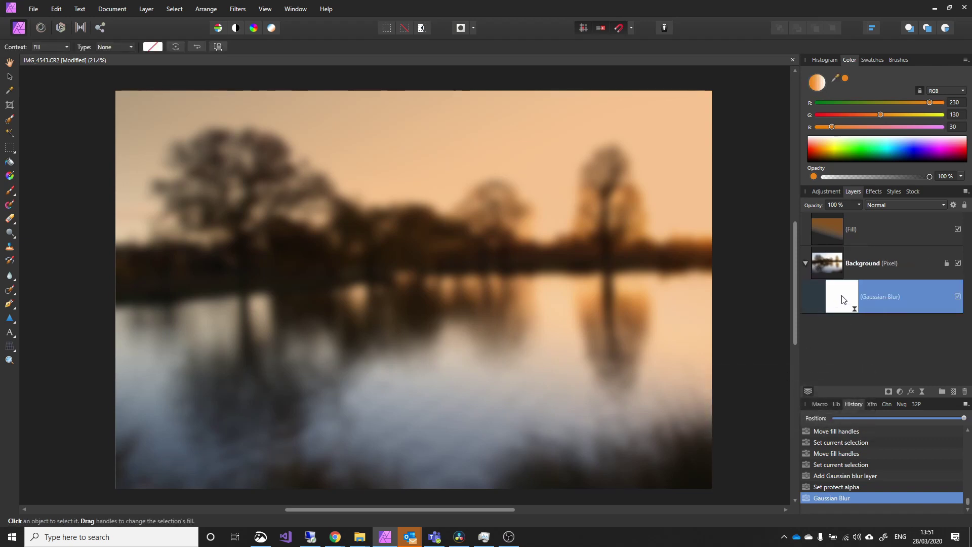
- Mask the Gaussian Blur layer with a vertical gradient from the bottom edge up to mid-water
click(842, 299)
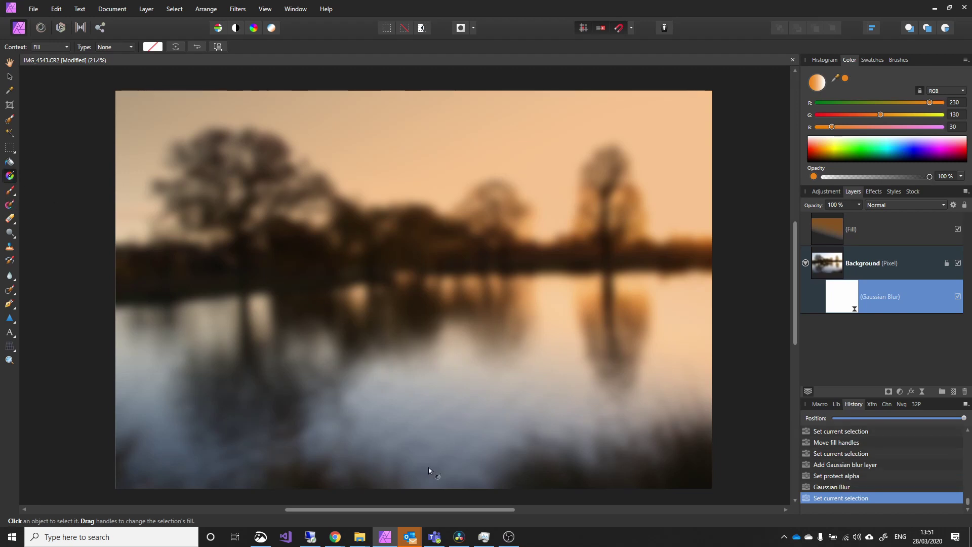
drag(430, 489, 428, 324)
drag(431, 317, 427, 311)
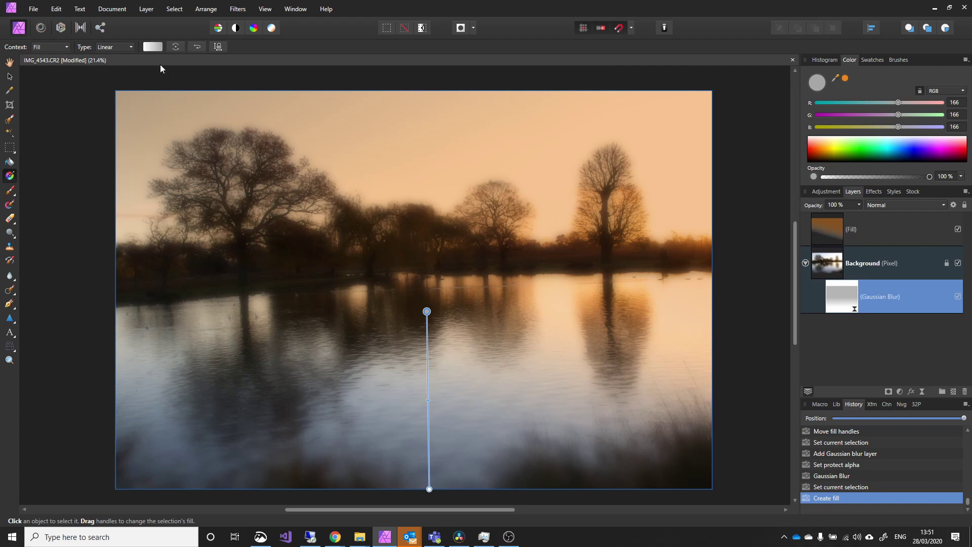
- Set the blur mask gradient's end stop to black
click(157, 47)
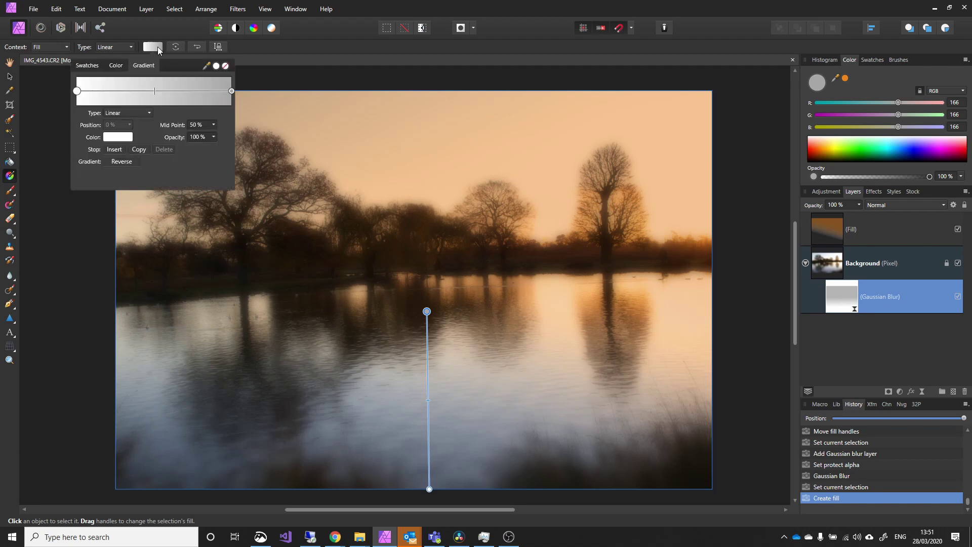
click(232, 91)
click(124, 136)
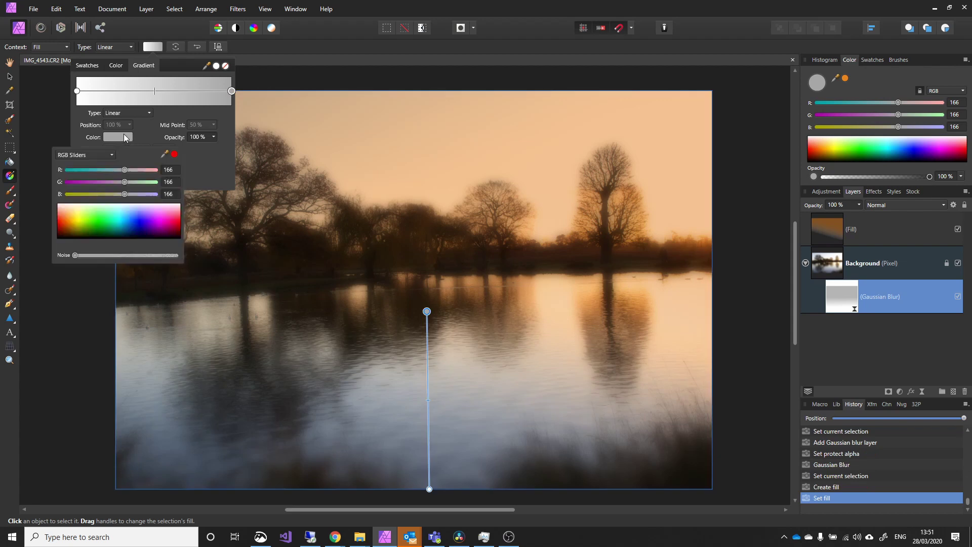
drag(101, 202, 110, 243)
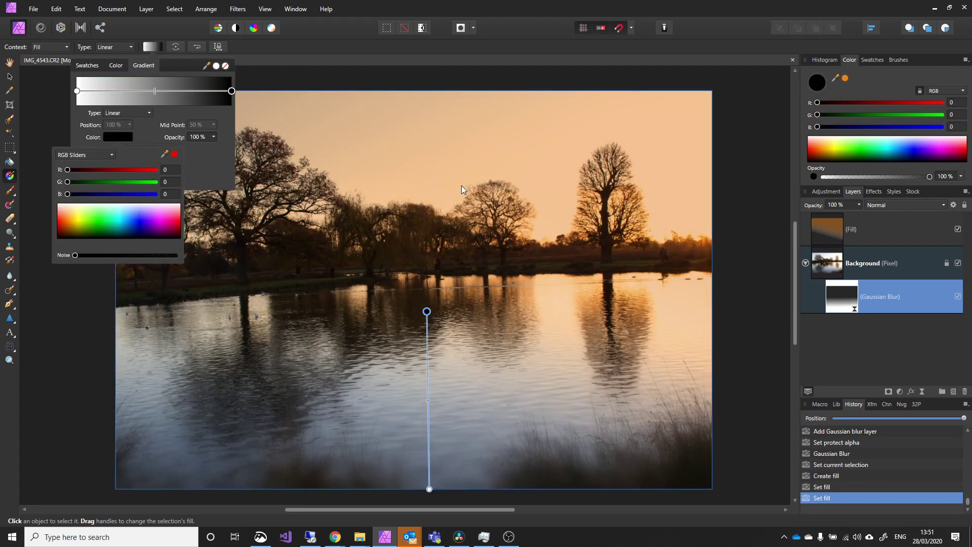
click(78, 95)
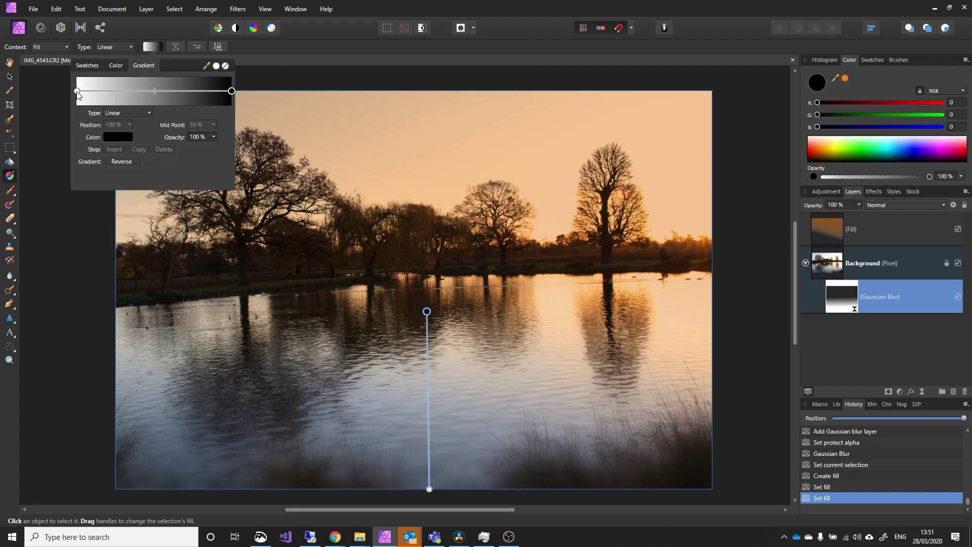
- Make the start stop white and raise the gradient's lower end to mid-lake
click(78, 92)
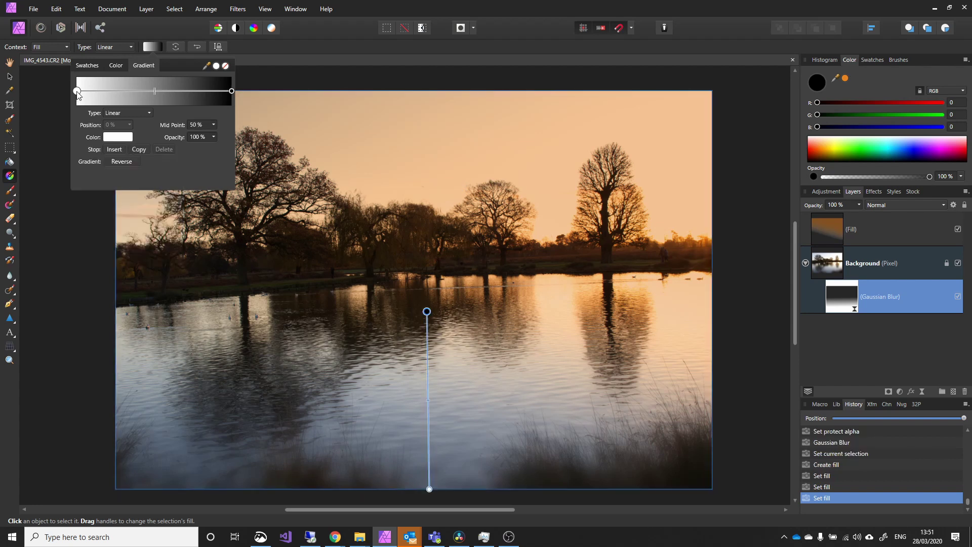
click(118, 138)
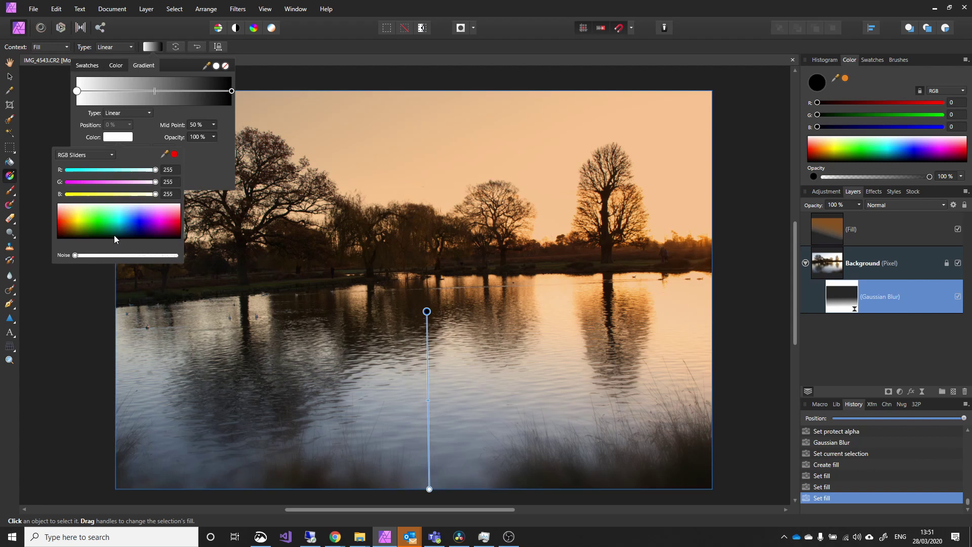
drag(114, 235, 119, 208)
click(211, 165)
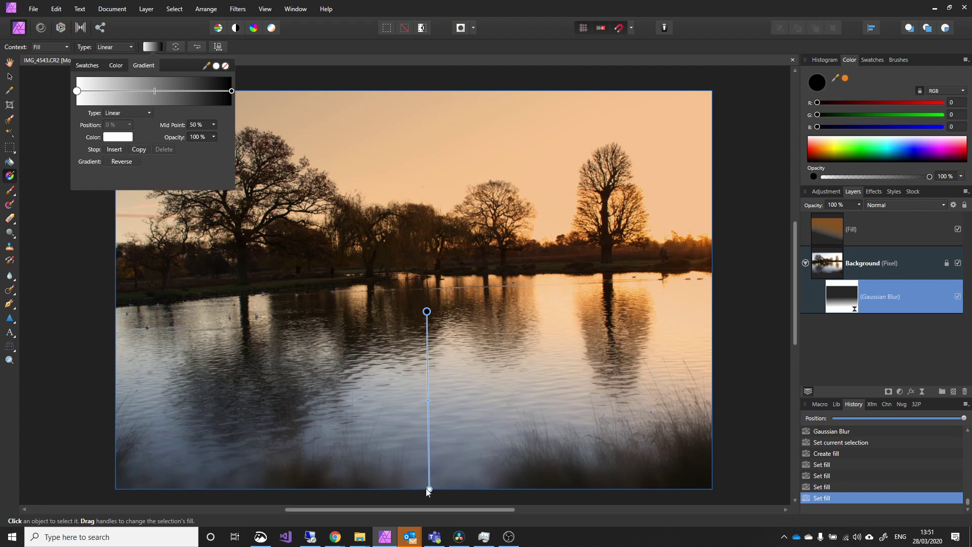
drag(429, 491, 429, 379)
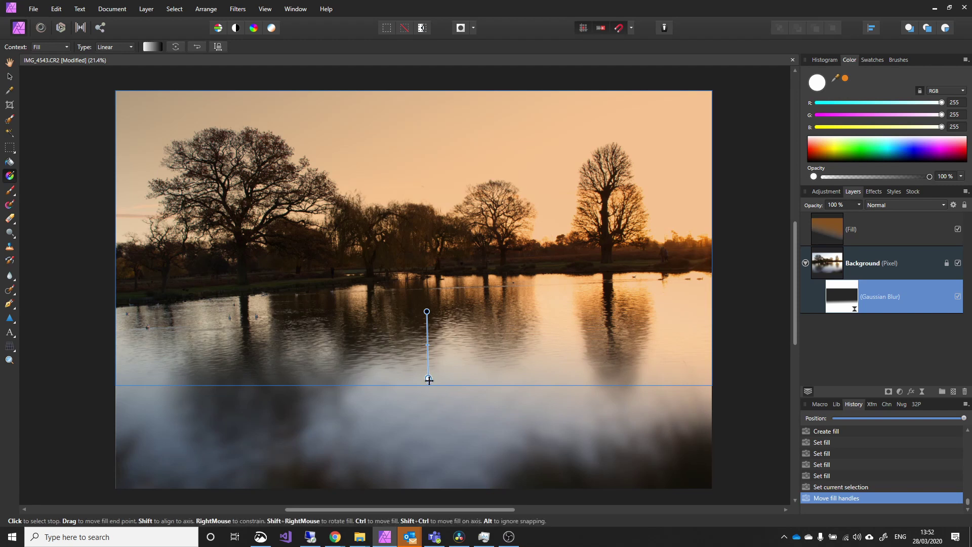
- Lower the blur gradient's end, raise its start to the shoreline, and shift the midpoint upward
key(ctrl+d)
drag(429, 379, 427, 423)
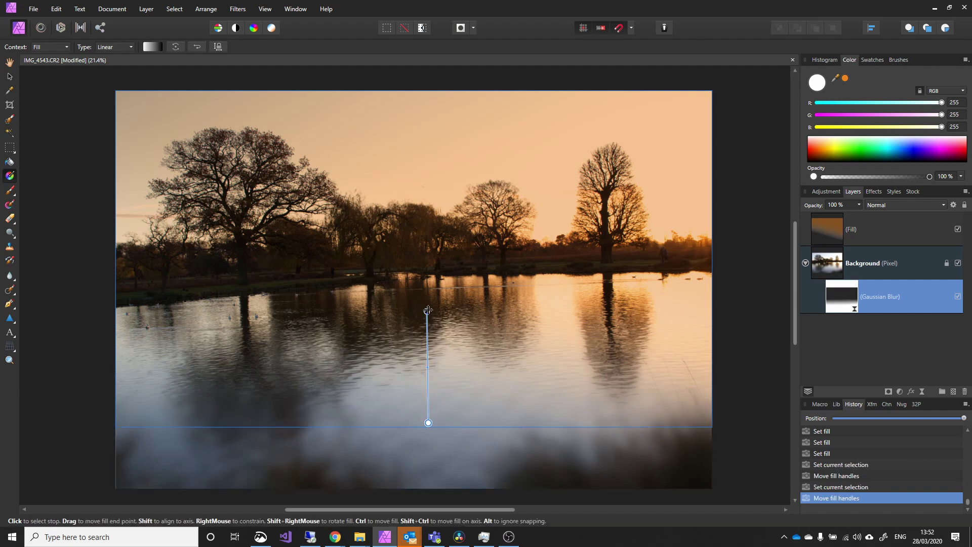
drag(428, 310, 427, 290)
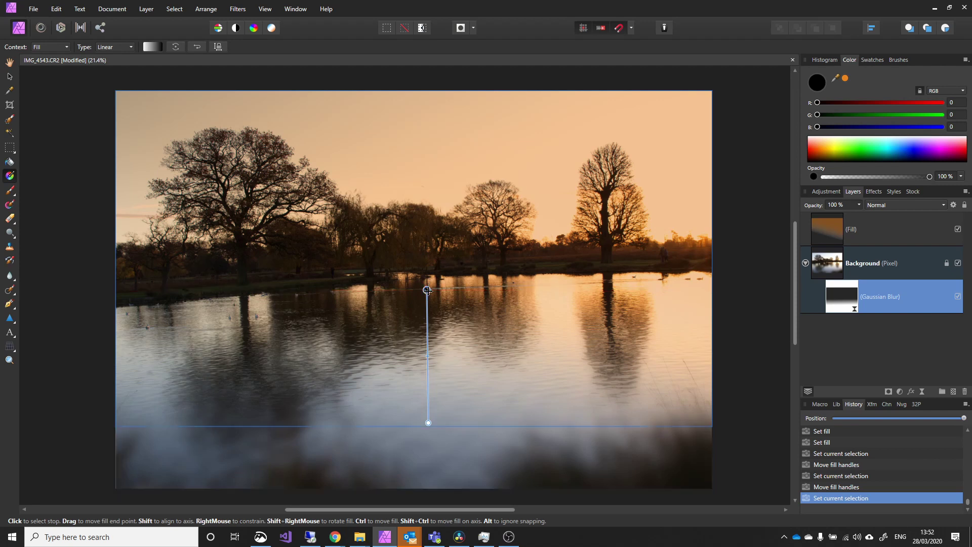
mouse_move(428, 354)
mouse_down()
mouse_move(429, 314)
mouse_move(428, 344)
mouse_up()
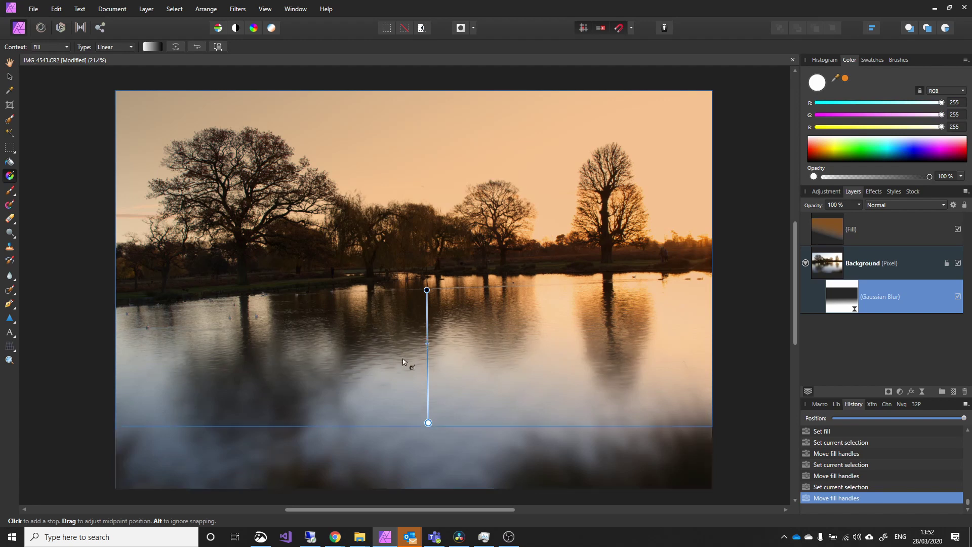
click(428, 346)
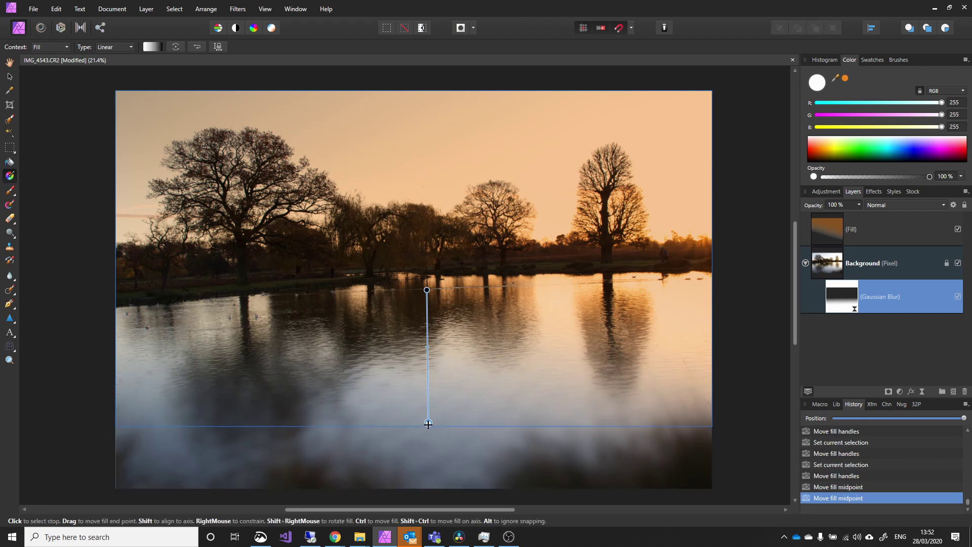
drag(429, 424, 430, 421)
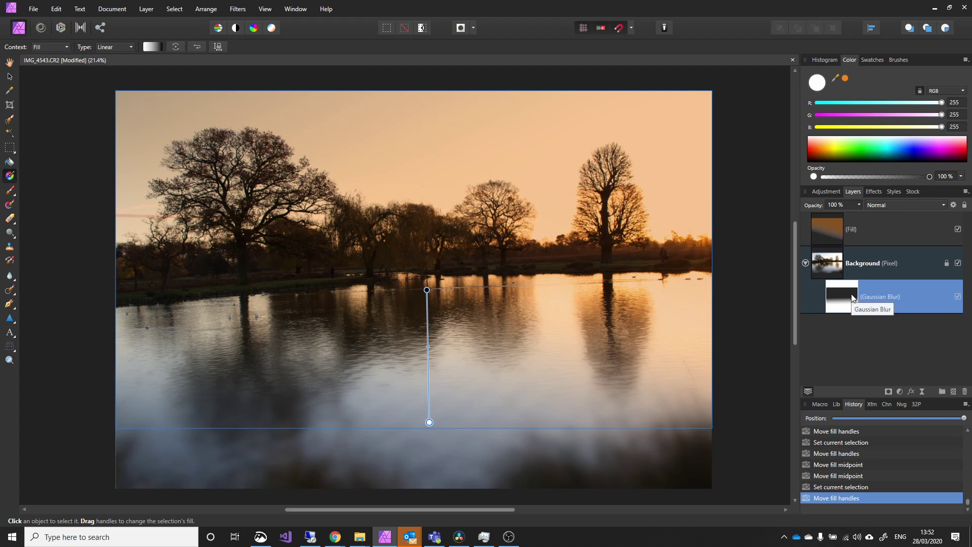
right_click(831, 291)
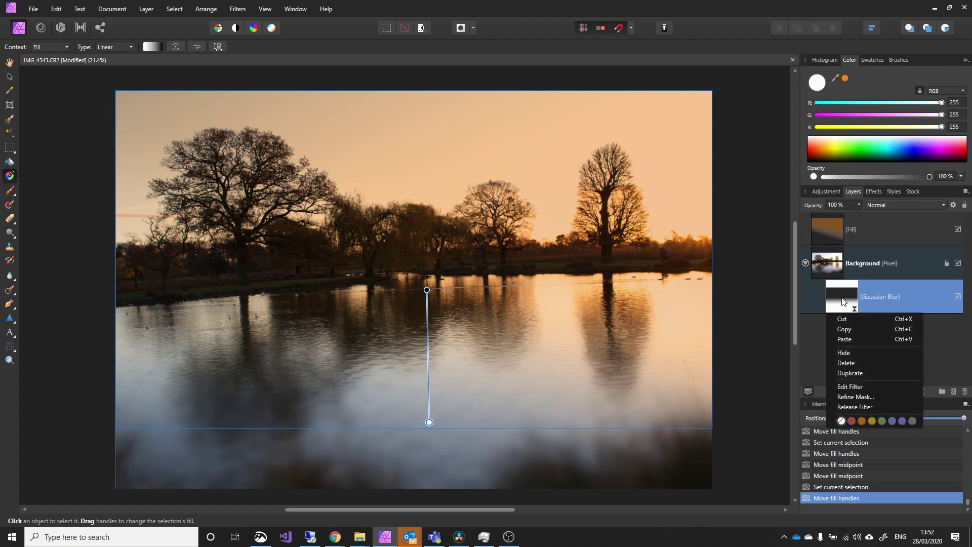
click(860, 386)
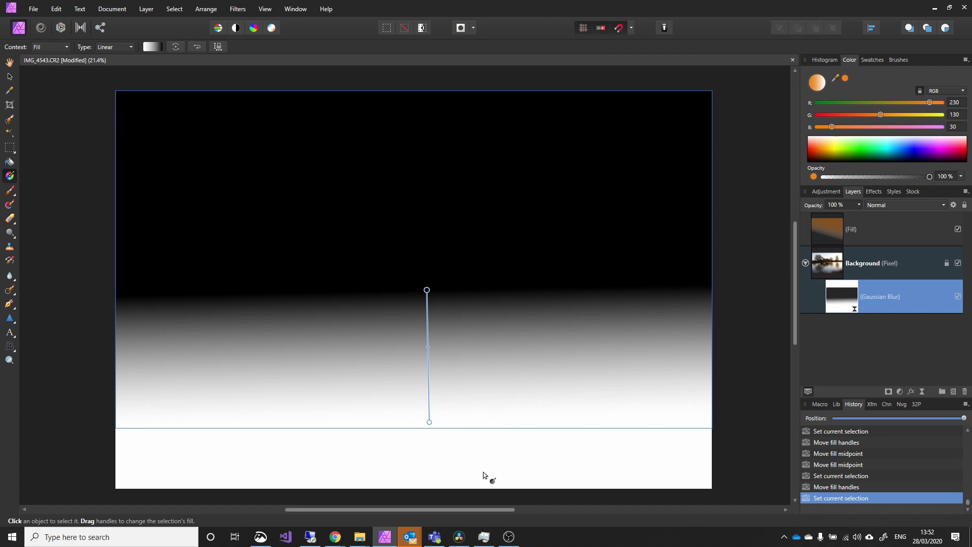
click(837, 269)
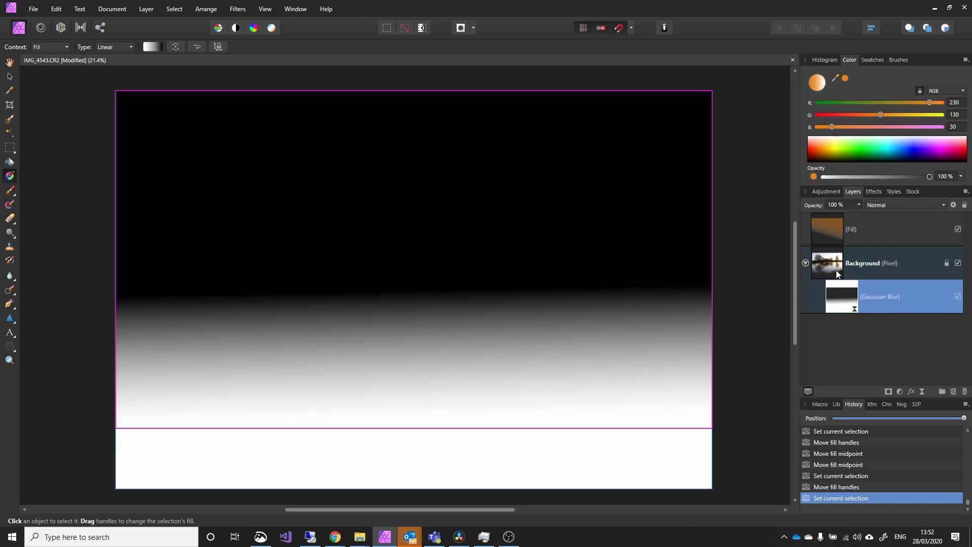
click(843, 300)
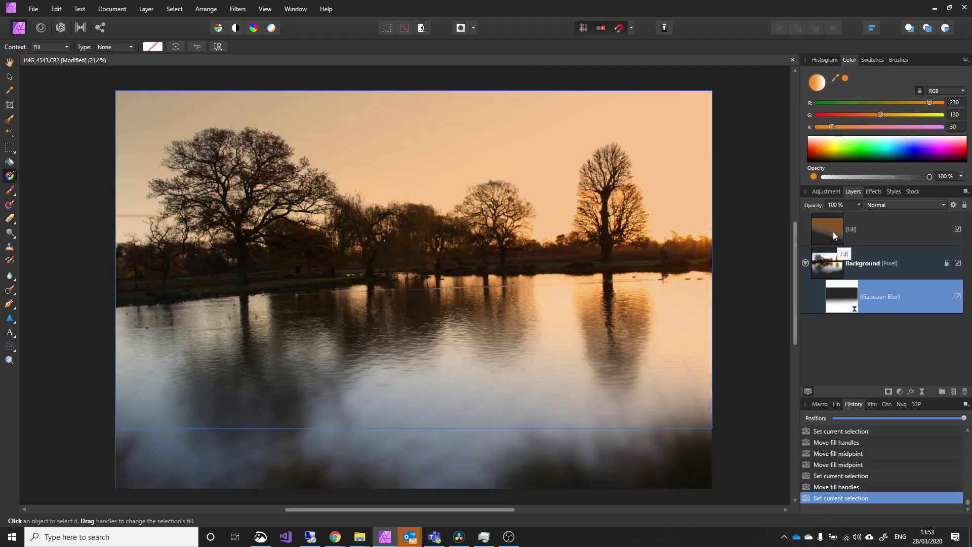
- Set the orange Fill layer to Linear Burn at 70% opacity and angle its end toward the right tree
click(833, 234)
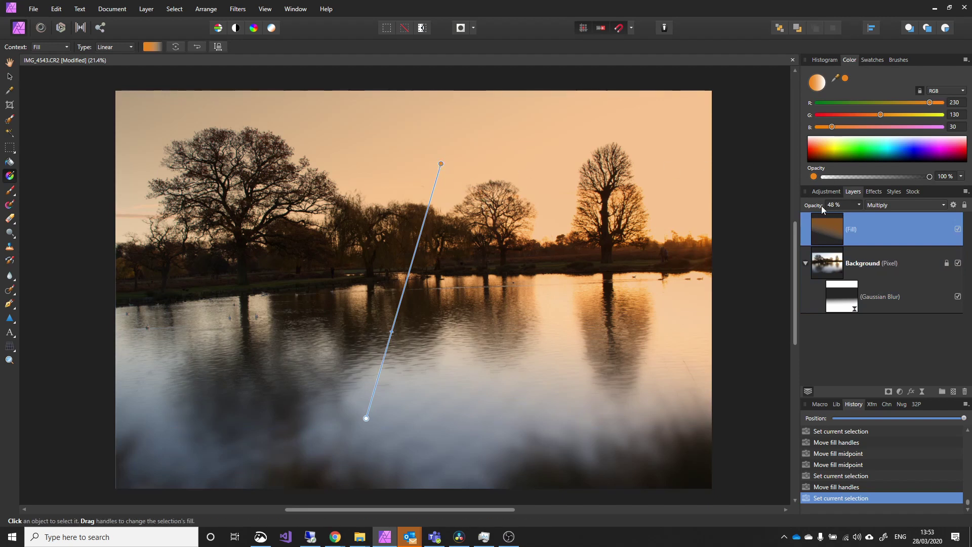
drag(822, 205, 831, 205)
click(887, 205)
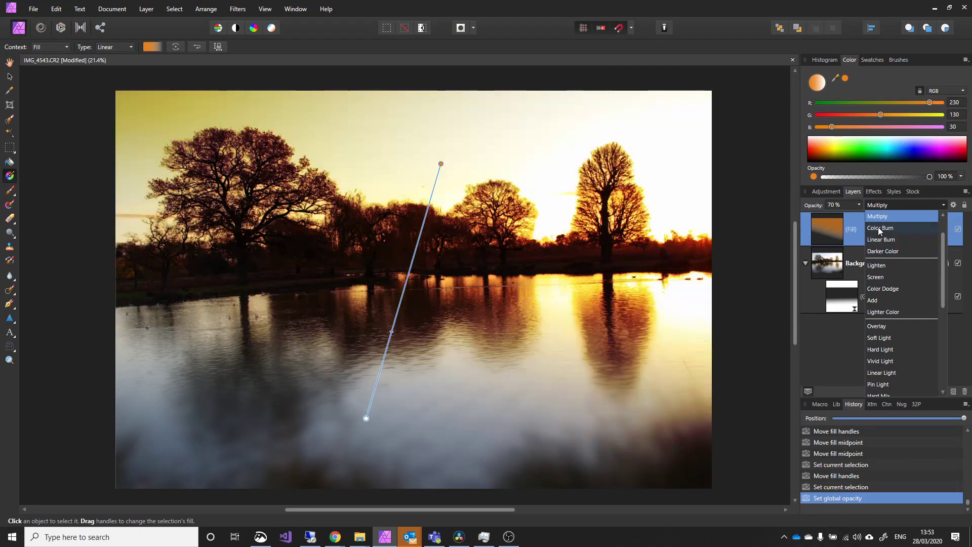
click(883, 240)
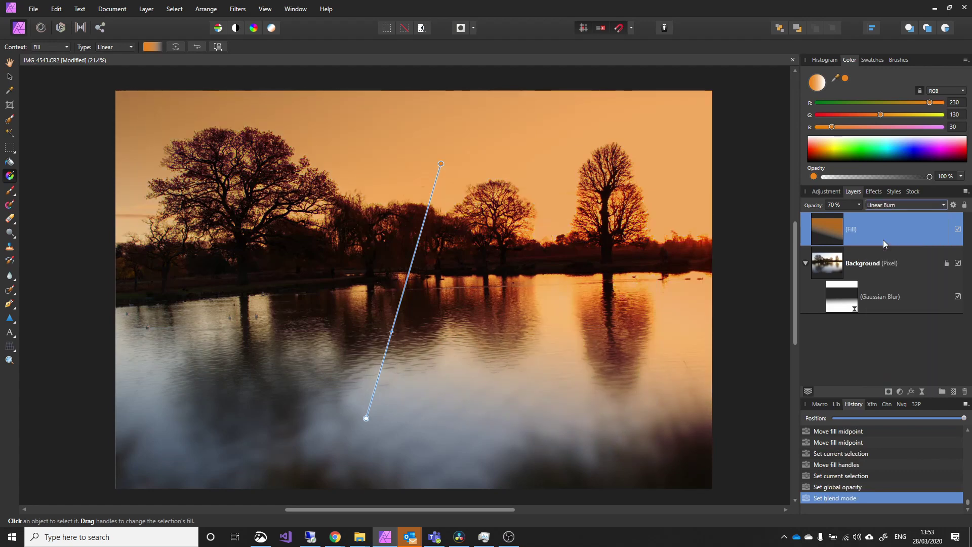
click(885, 206)
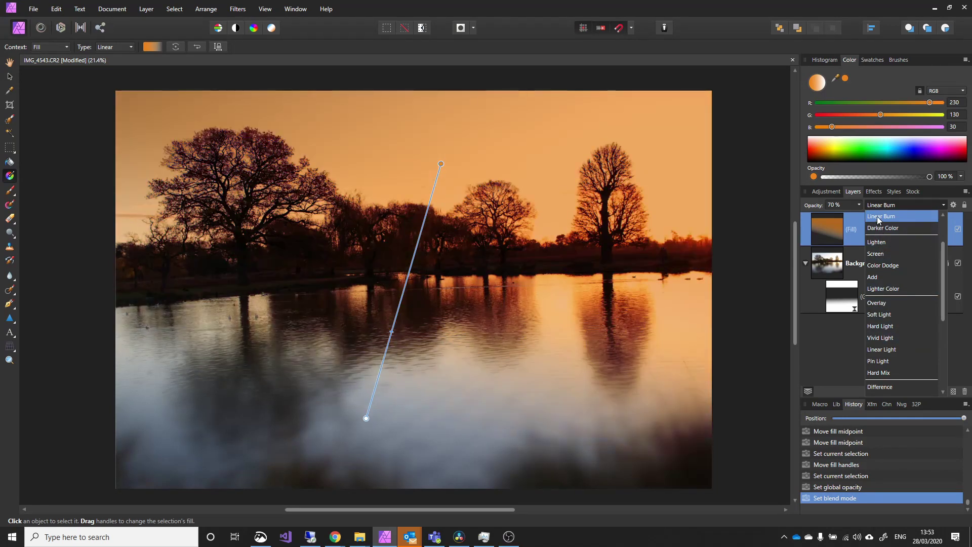
click(879, 217)
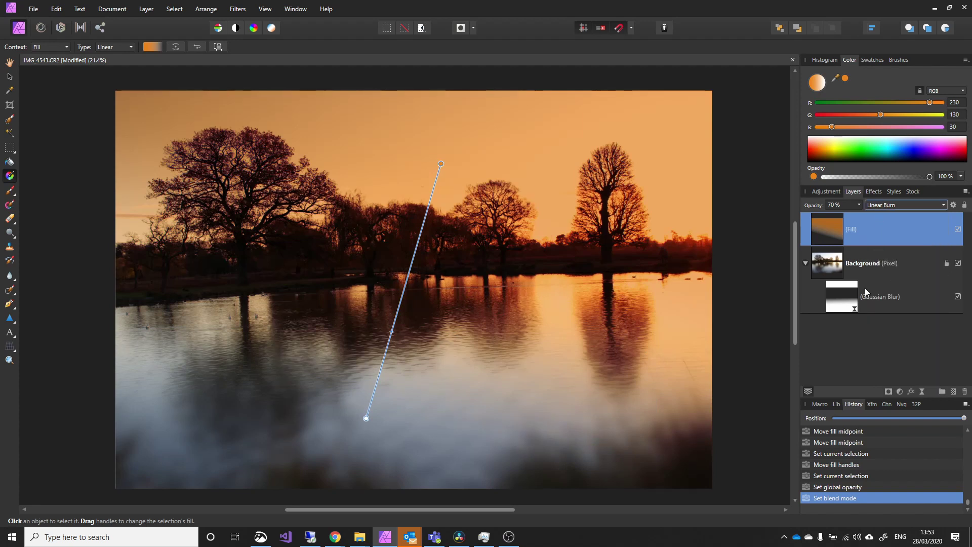
drag(439, 165, 554, 209)
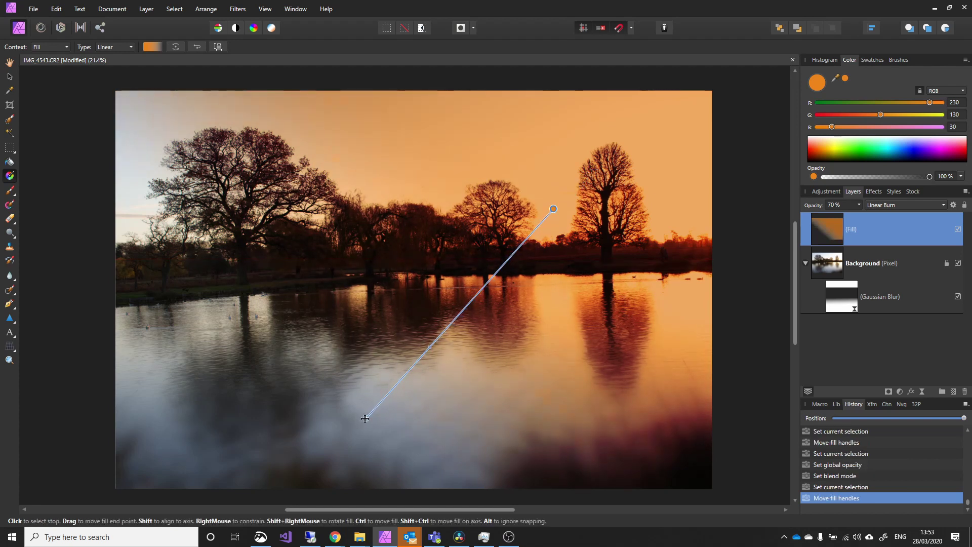
- Drag the orange gradient's start handle down and right into the foreground water, steepening the gradient
drag(366, 418, 441, 441)
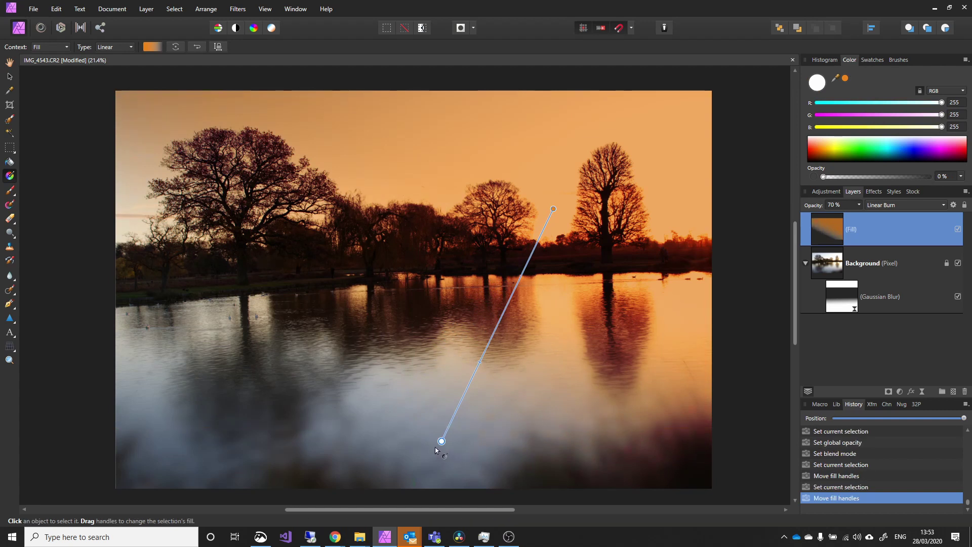
drag(439, 440, 492, 442)
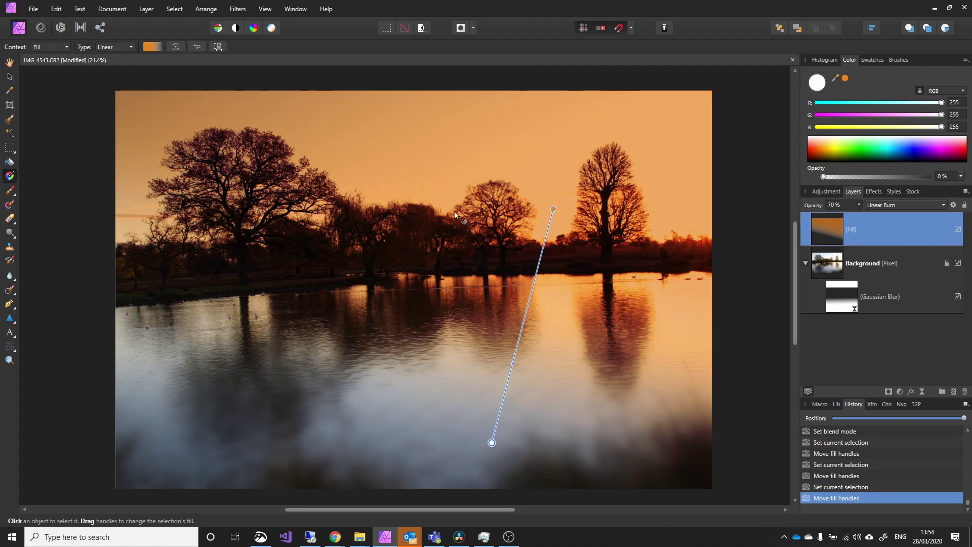